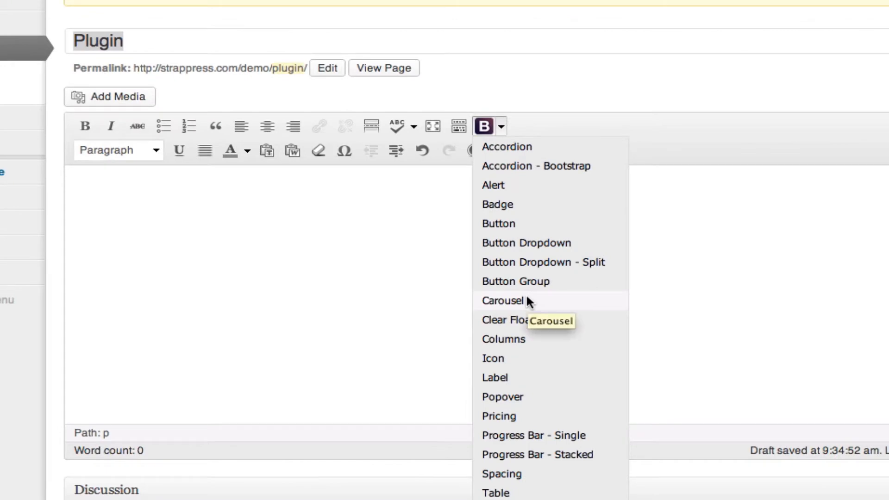
- Insert the Carousel shortcode into the page and copy the file URL of StrapPress-united.png from the media library
left_click(530, 302)
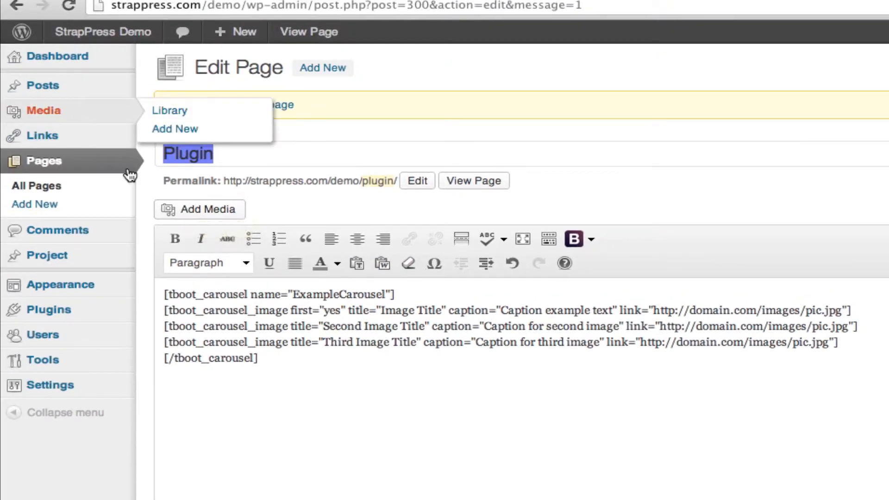
left_click(202, 216)
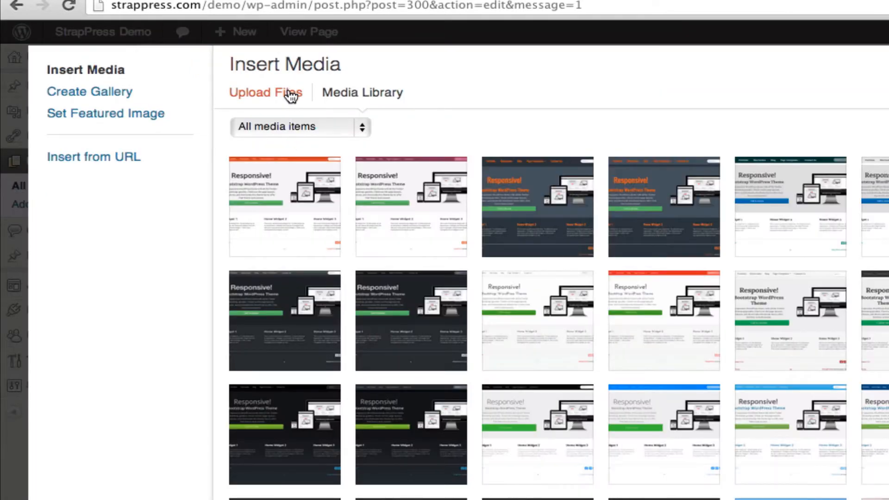
left_click(291, 94)
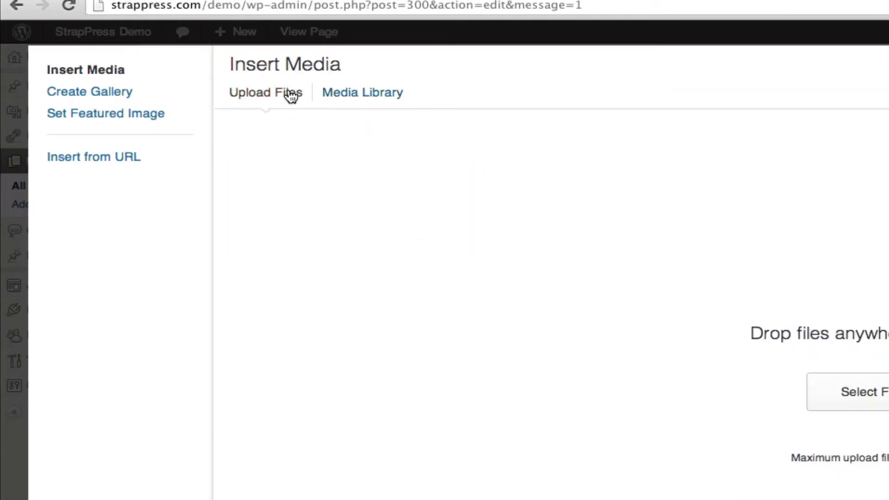
left_click(364, 94)
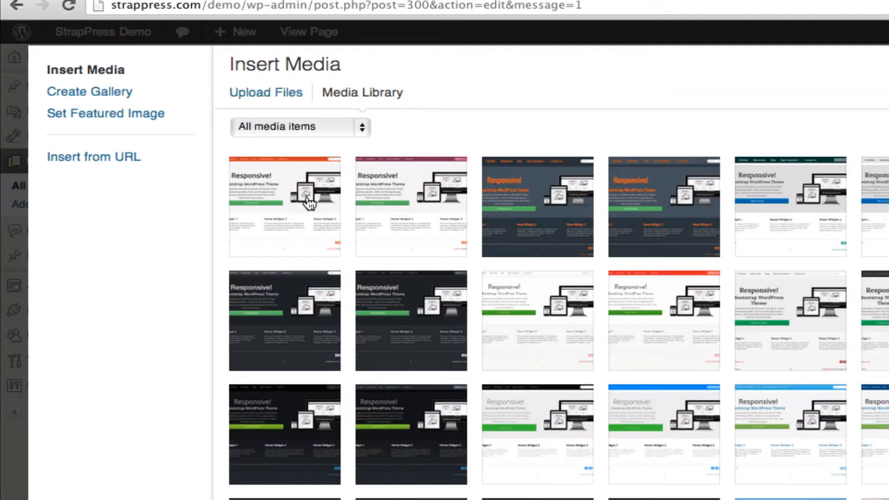
left_click(309, 202)
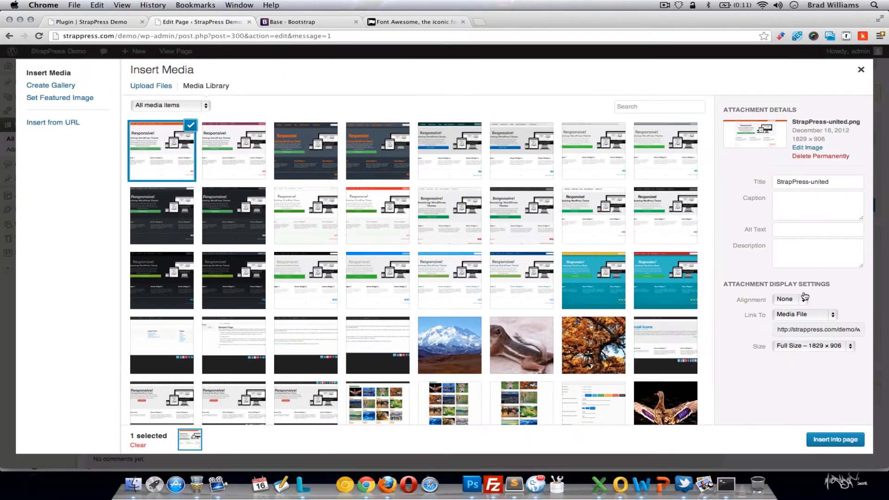
left_click(781, 331)
key("super+a")
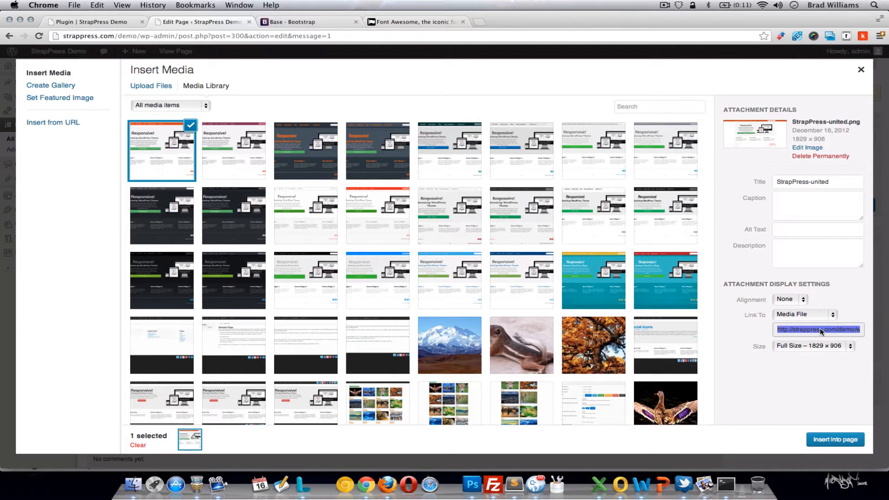
key("super+c")
left_click(861, 70)
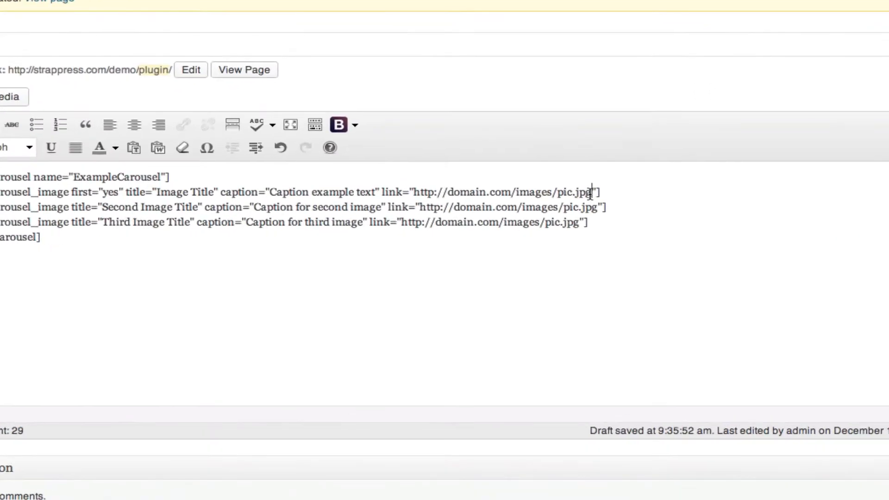
- Replace the placeholder link in all three carousel image lines with the copied StrapPress-united.png URL
left_click_drag(479, 208, 373, 207)
left_click_drag(417, 187, 416, 186)
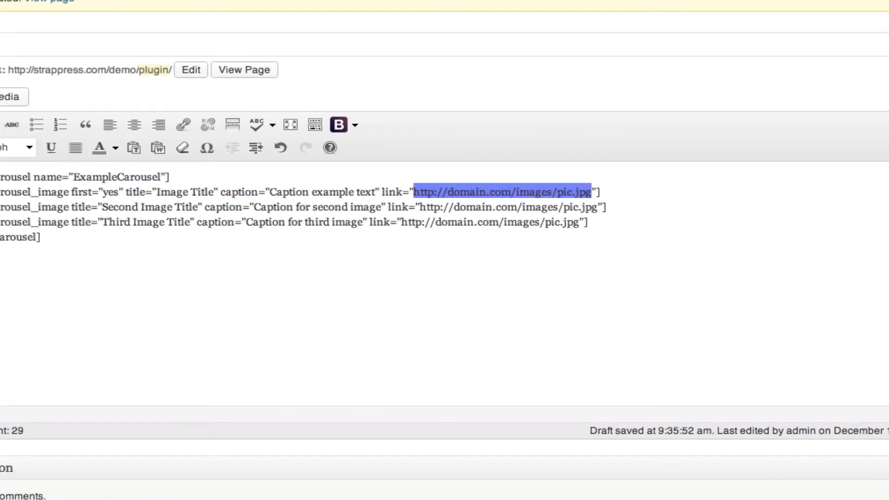
key("super+v")
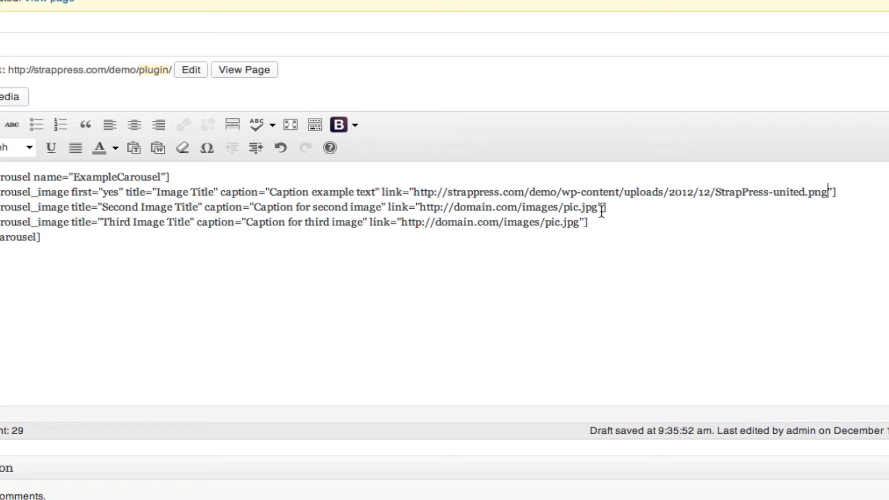
left_click_drag(599, 209, 420, 204)
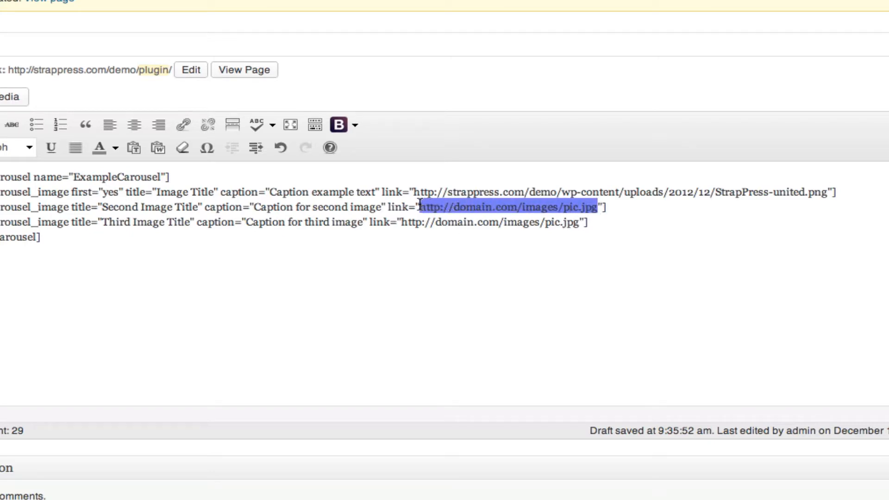
key("super+v")
left_click_drag(584, 223, 401, 220)
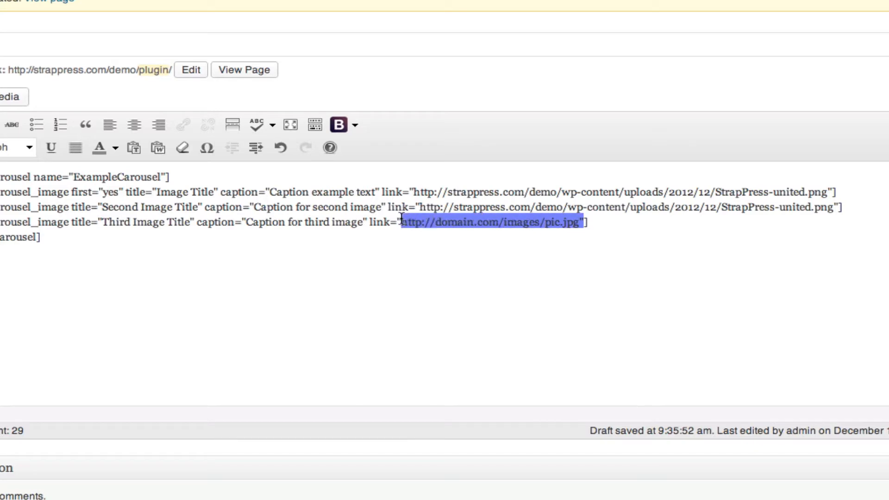
left_click(578, 222)
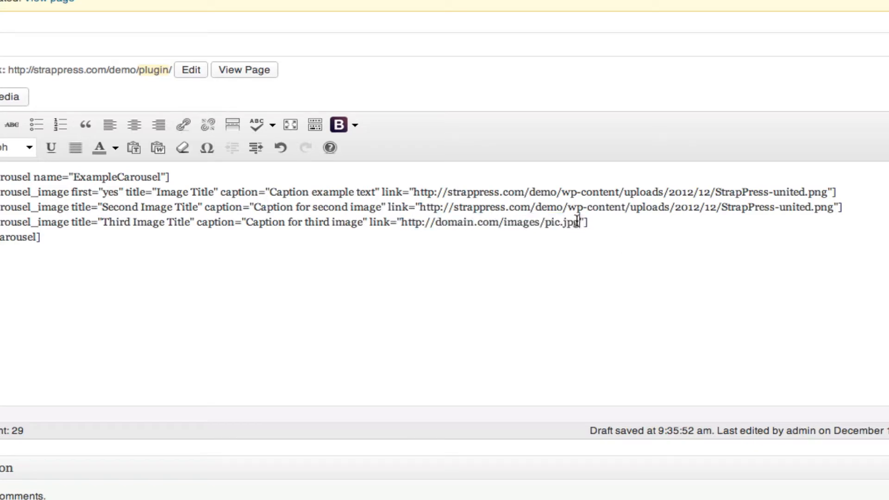
left_click_drag(578, 222, 402, 221)
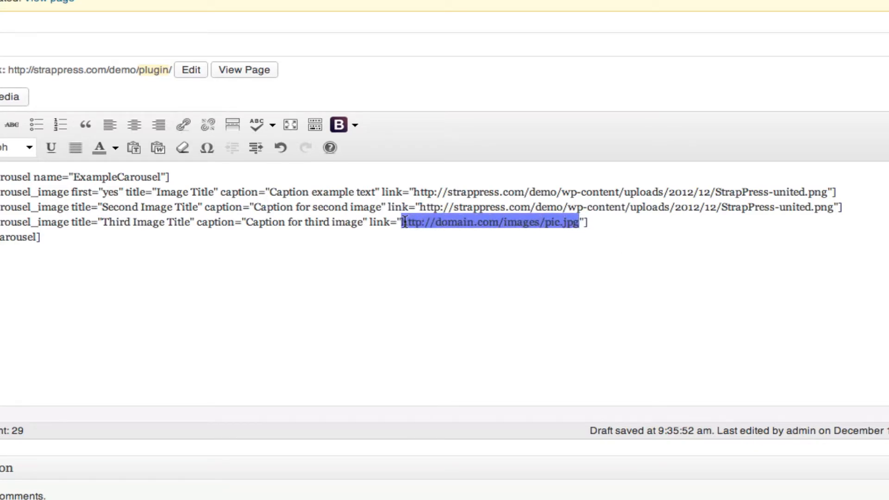
key("super+v")
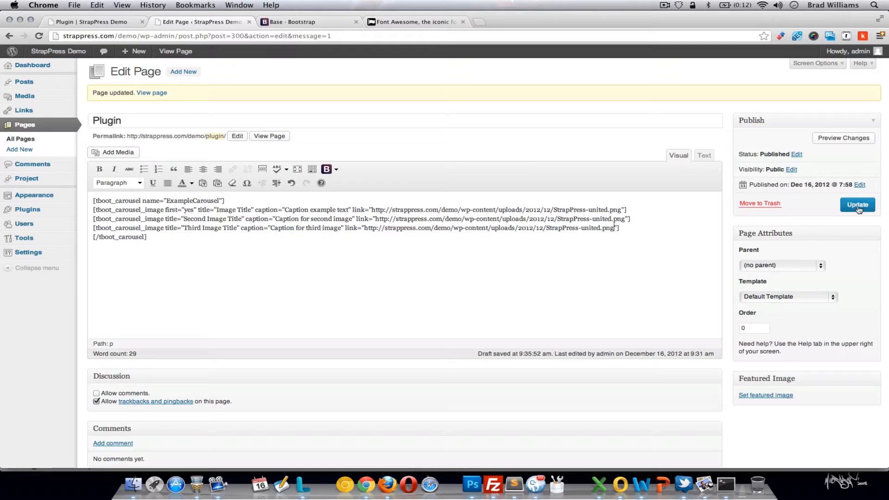
- Update the page with the carousel and reload the live Plugin page
left_click(858, 208)
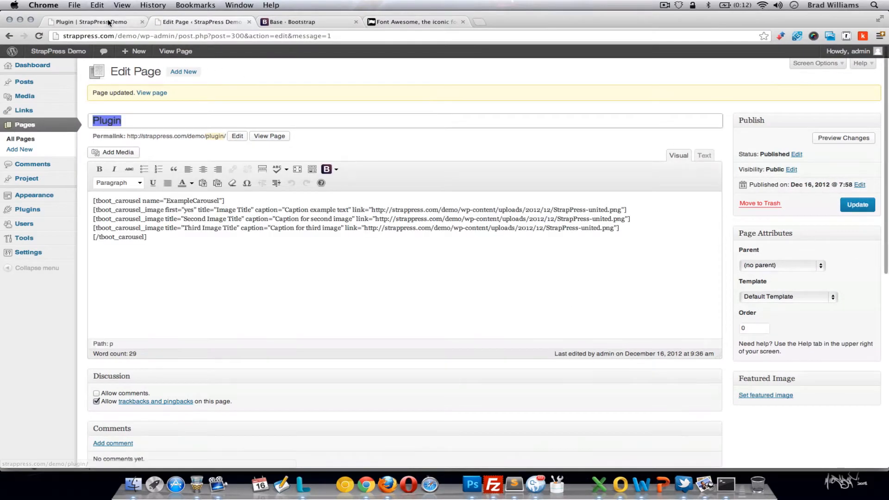
left_click(88, 22)
left_click(39, 36)
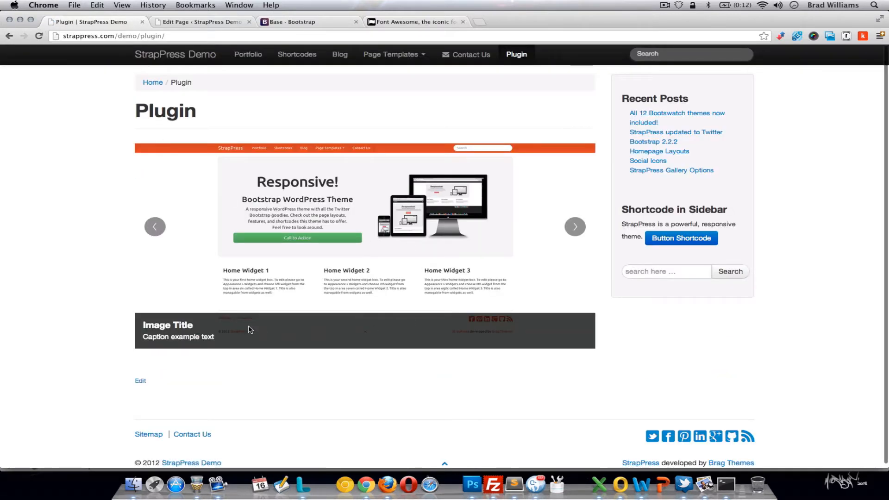
- Cycle forward and backward through the carousel slides on the live page to check its navigation and captions
left_click(576, 227)
left_click(577, 231)
left_click(578, 234)
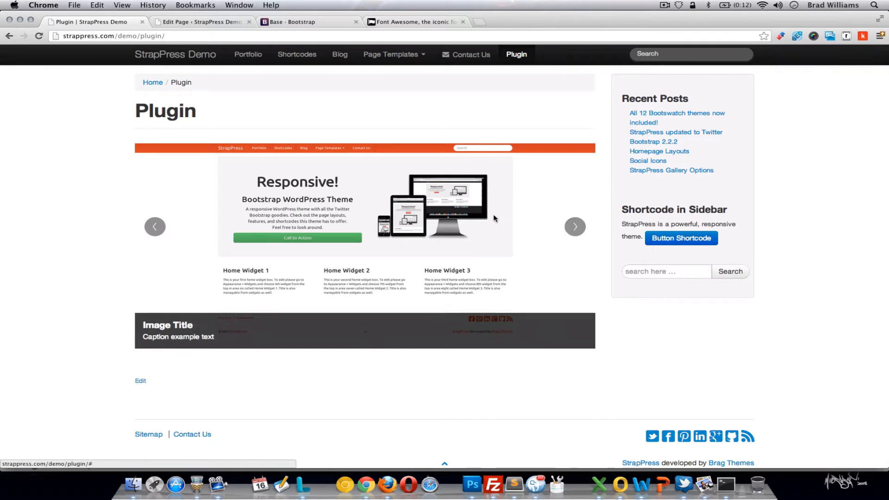
left_click(576, 231)
left_click(155, 227)
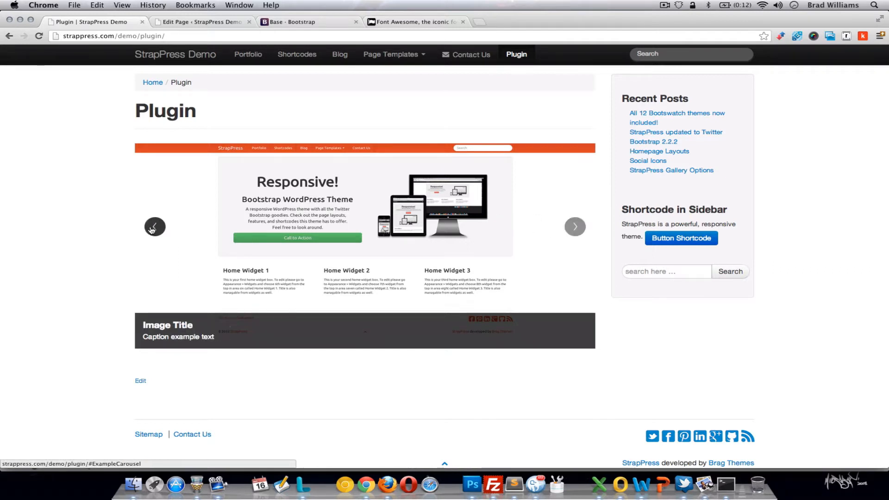
left_click(574, 226)
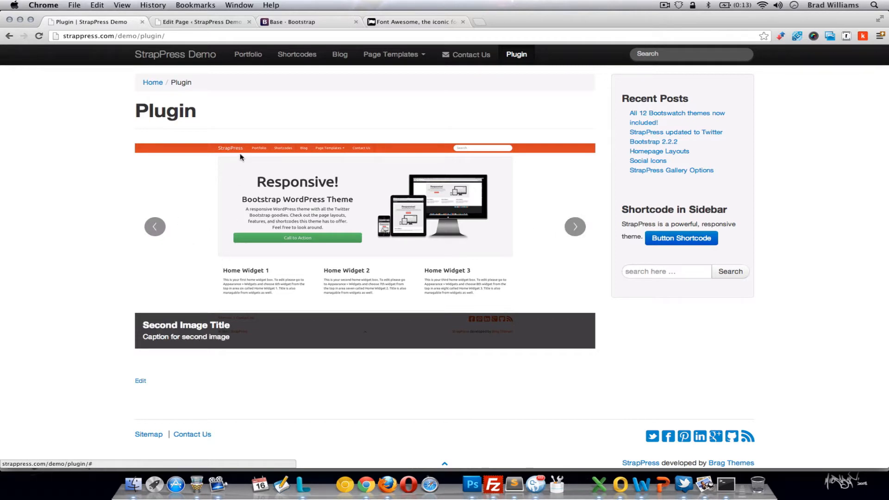
- Return to the page editor and delete the whole carousel shortcode from the Plugin page's content
left_click(193, 23)
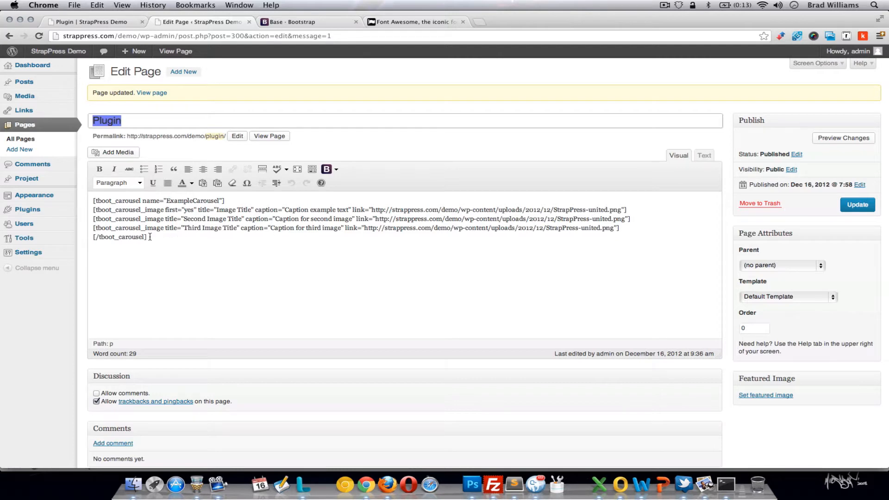
left_click_drag(147, 236, 93, 200)
key("BackSpace")
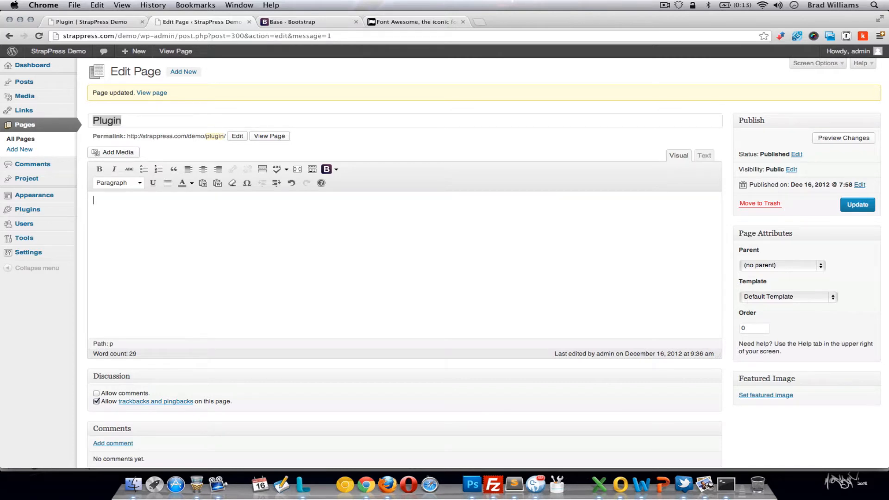
- Insert the Clear Floats shortcode into the empty page content and delete it again
left_click(336, 169)
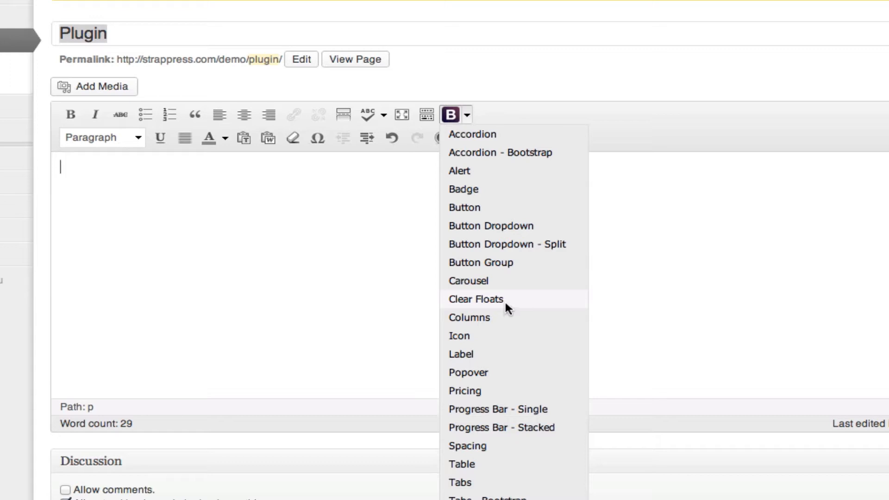
left_click(506, 299)
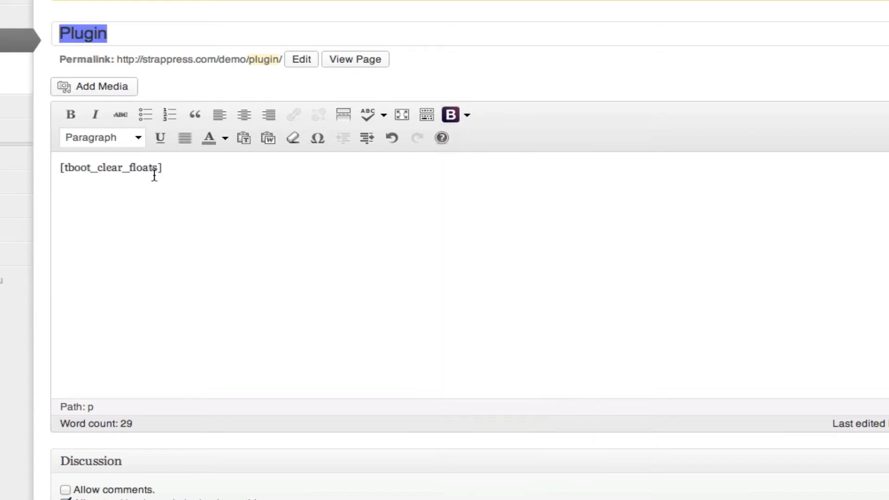
left_click_drag(173, 172, 37, 174)
key("BackSpace")
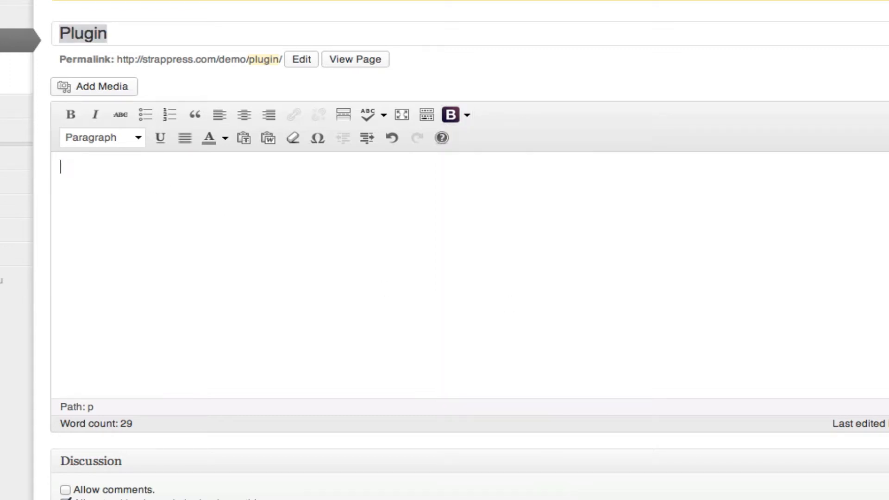
- Update the page with the default three-column Columns shortcode and reload the live Plugin page to view it
left_click(466, 115)
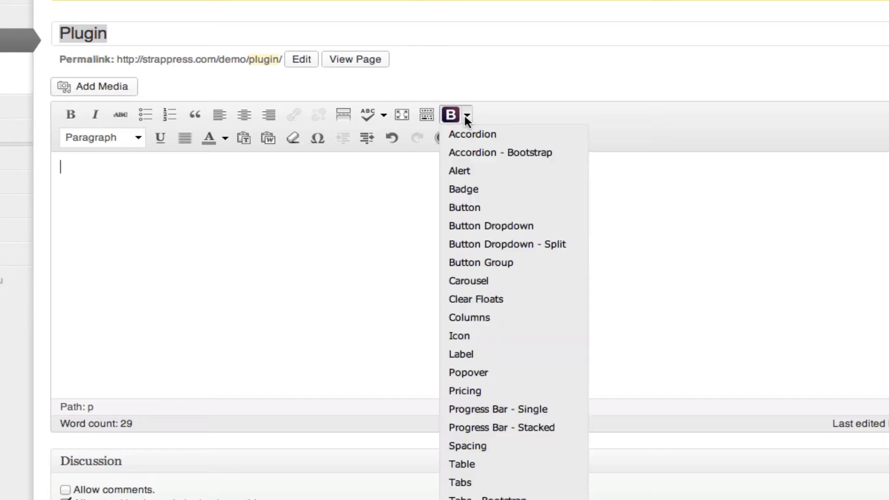
left_click(497, 318)
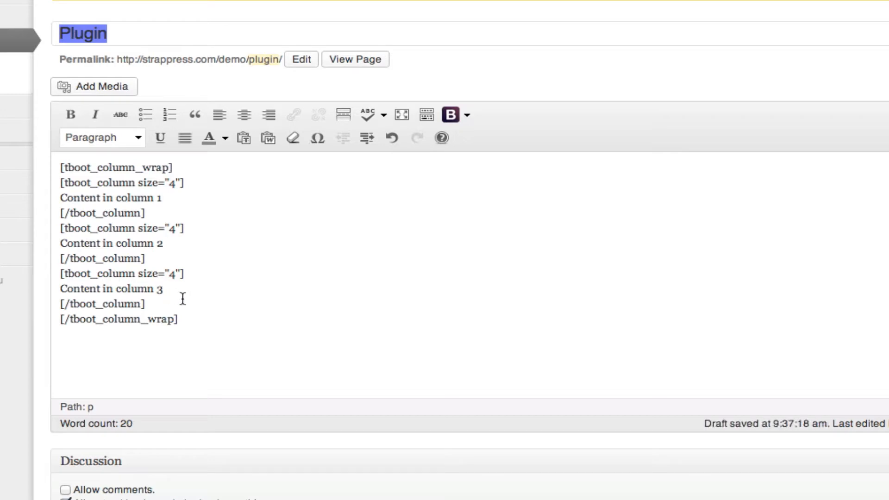
left_click(857, 205)
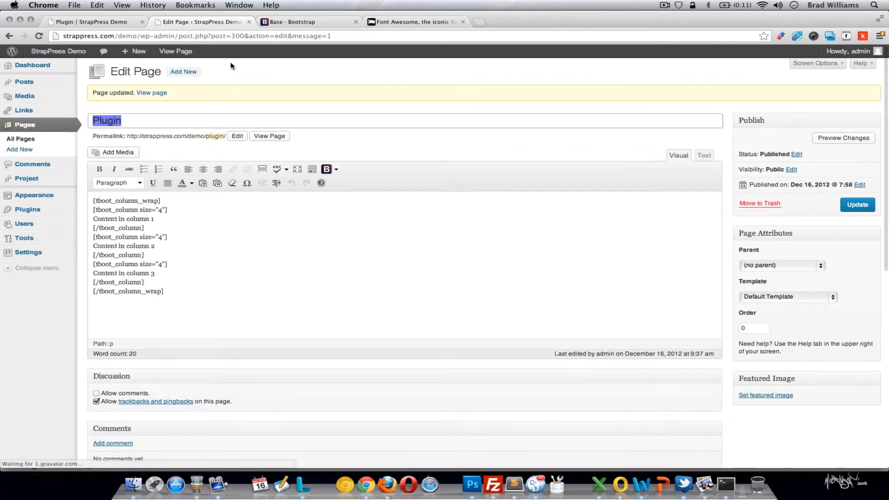
left_click(111, 22)
left_click(39, 37)
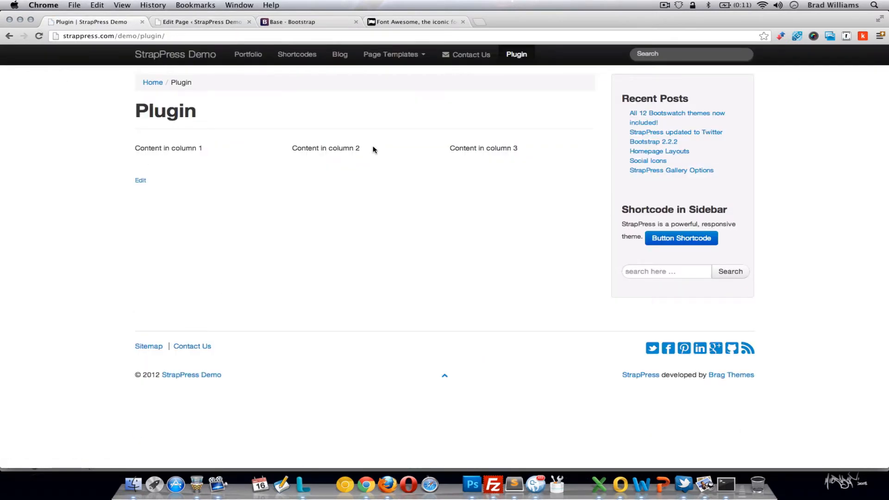
- Examine the default grid and fluid grid system examples in the Bootstrap Scaffolding documentation
left_click(307, 20)
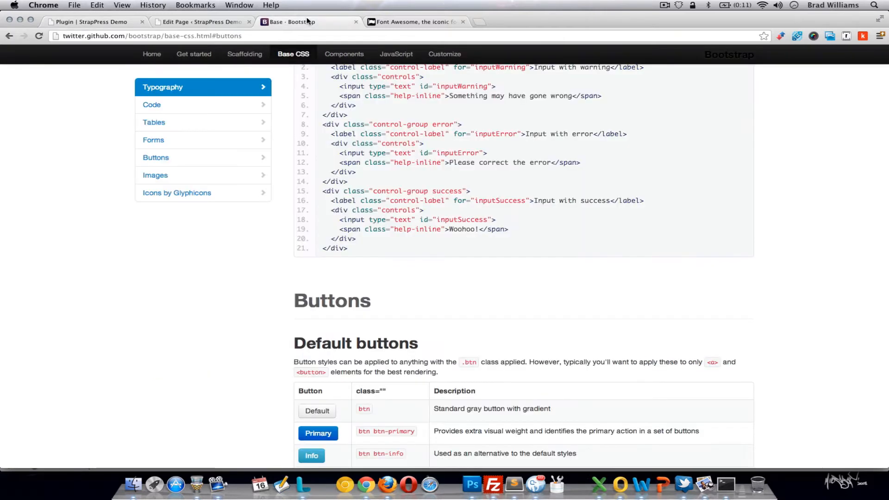
left_click(241, 55)
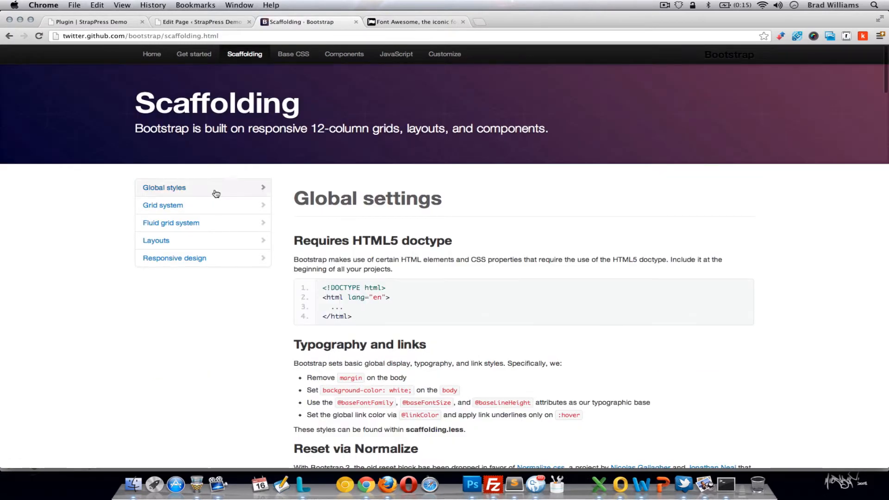
left_click(198, 207)
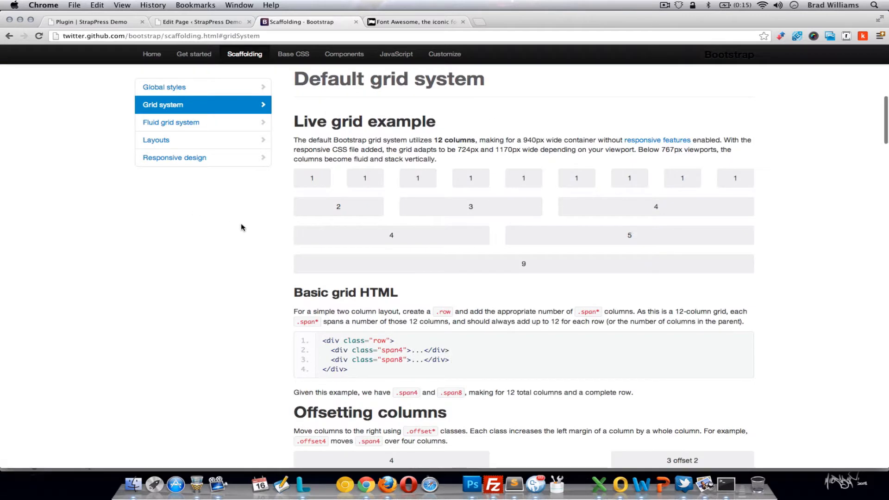
left_click(203, 124)
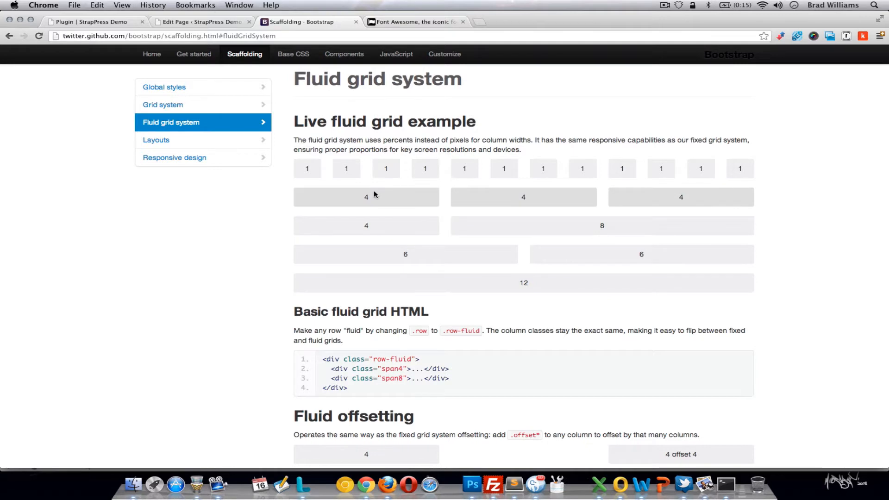
scroll(264, 281, "down", 2)
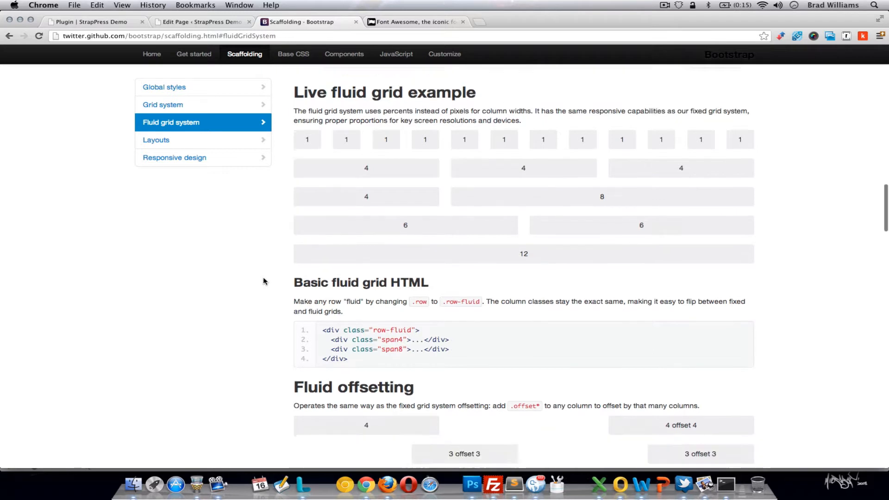
scroll(264, 281, "down", 2)
scroll(264, 281, "up", 1)
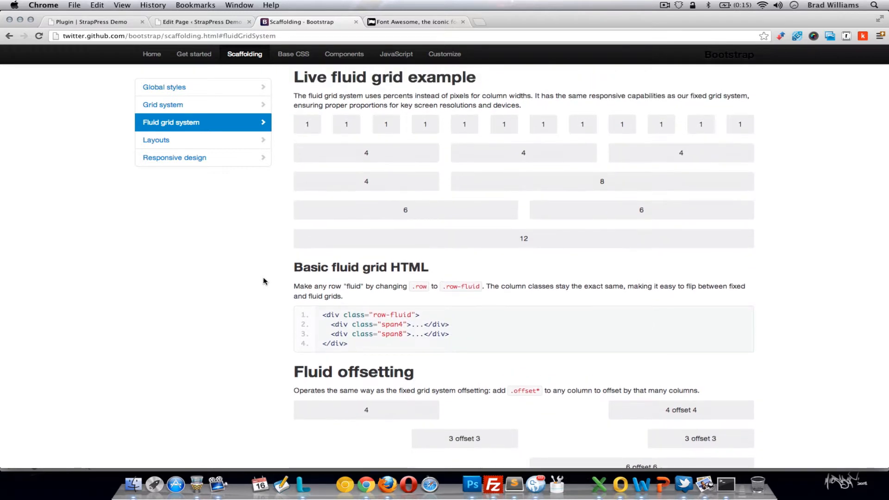
scroll(264, 282, "up", 1)
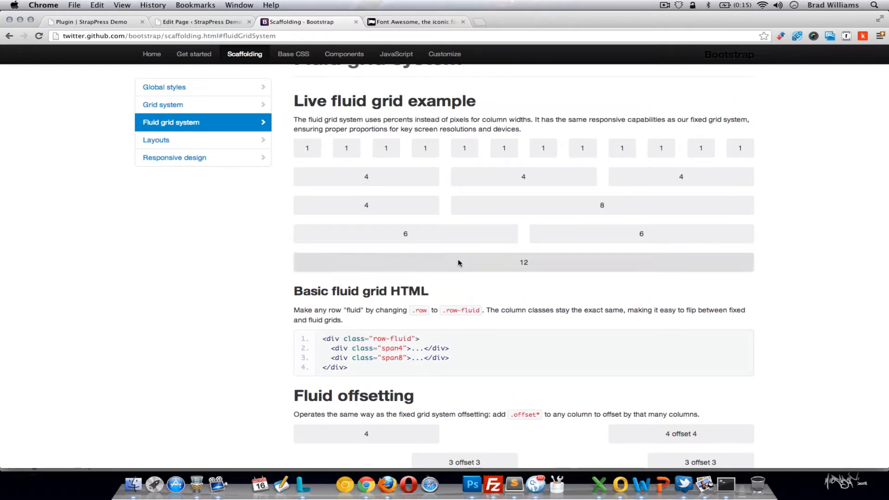
- In the Plugin page editor, change the size of all three columns in the Columns shortcode to 3
left_click(202, 21)
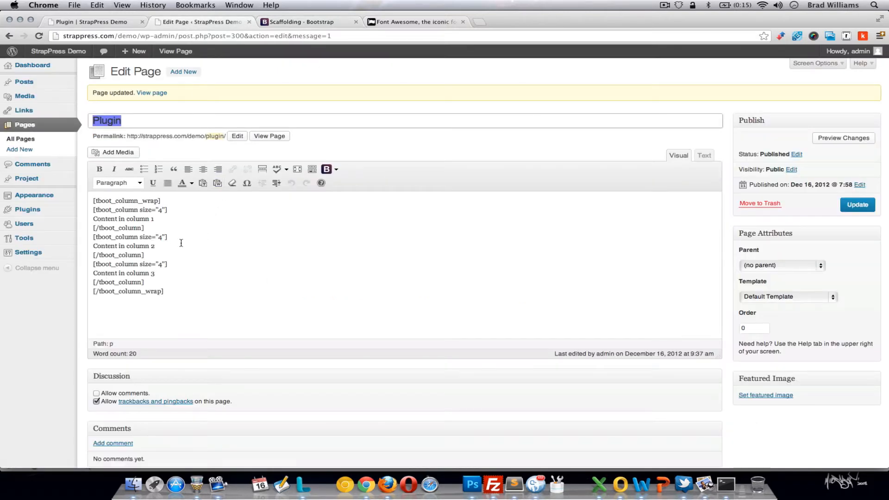
left_click(162, 211)
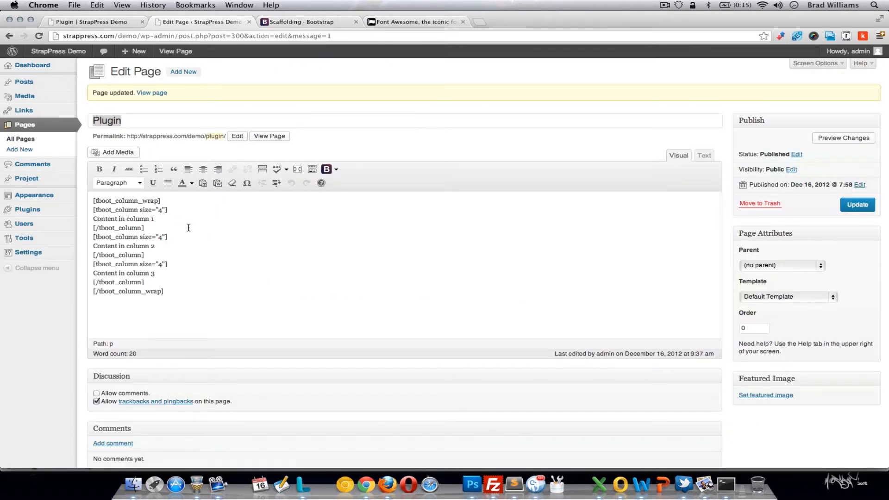
key("BackSpace")
type("3")
left_click(161, 237)
key("BackSpace")
key("BackSpace")
type("3")
- Duplicate the third column block below itself within the column wrap and change its text to "Content in column 4"
left_click_drag(145, 282, 89, 266)
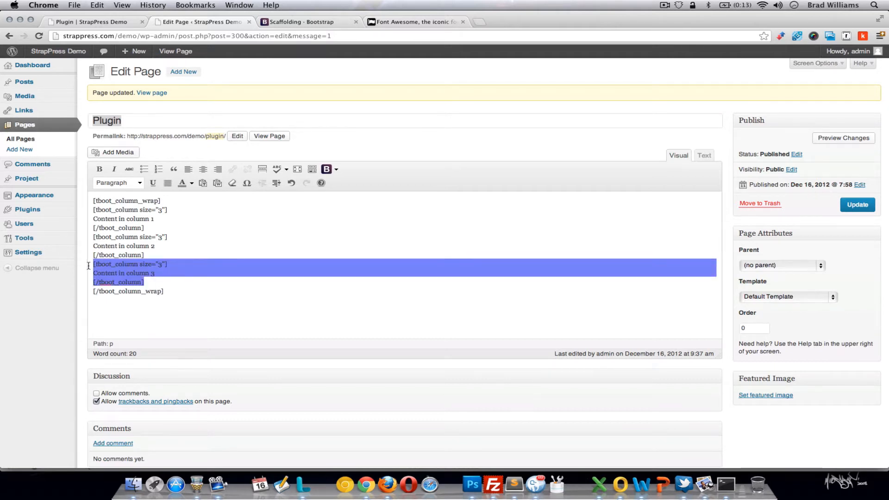
key("ctrl+c")
left_click(148, 282)
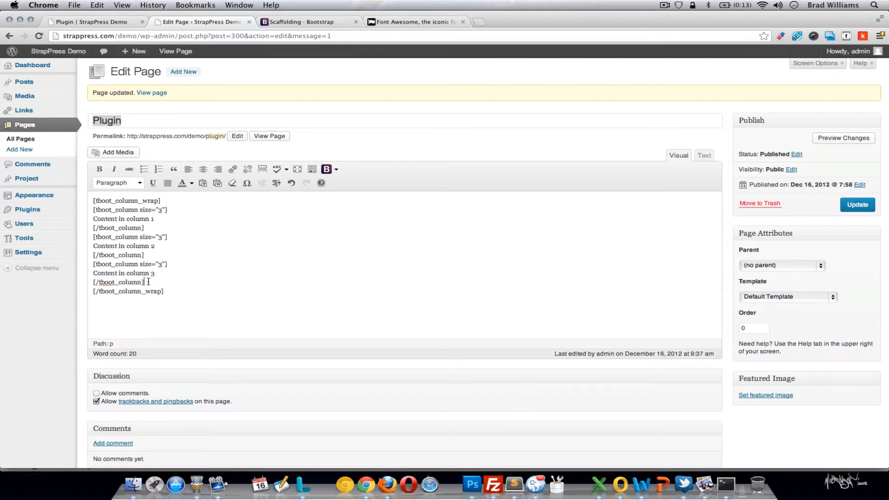
key("Return")
key("ctrl+v")
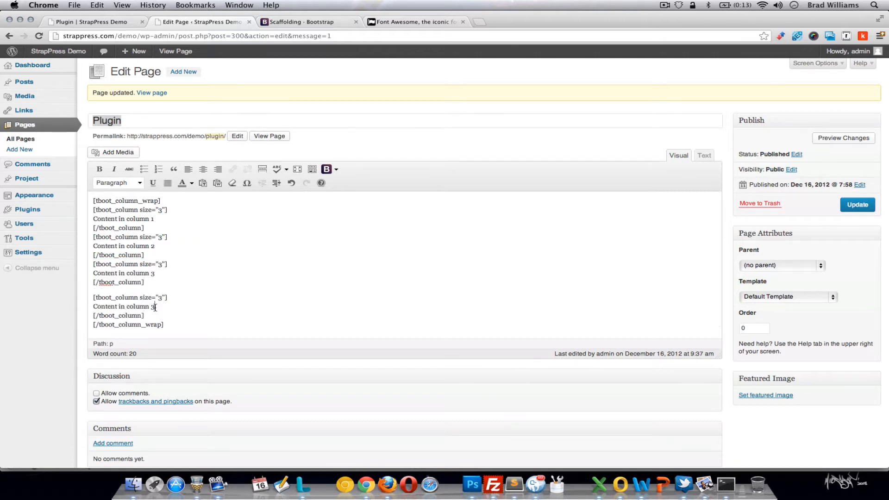
- Update the page with the four-column shortcode and reload the live Plugin page to view it
left_click(857, 205)
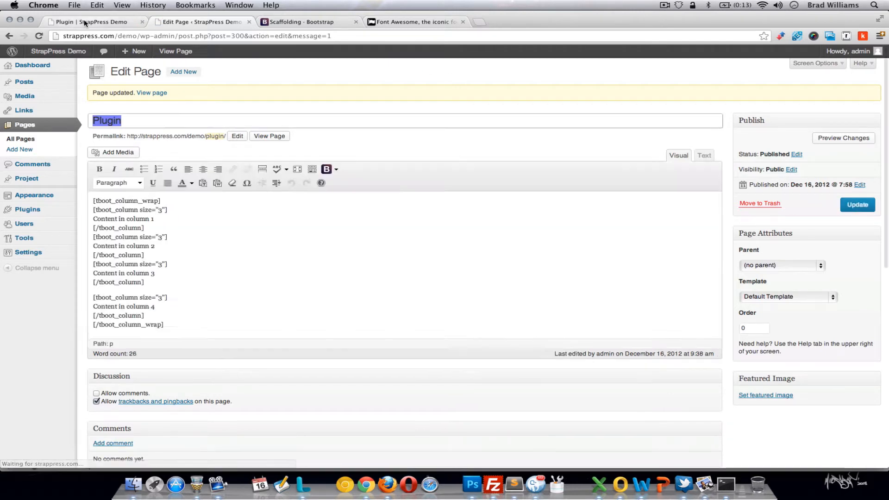
left_click(70, 24)
left_click(39, 36)
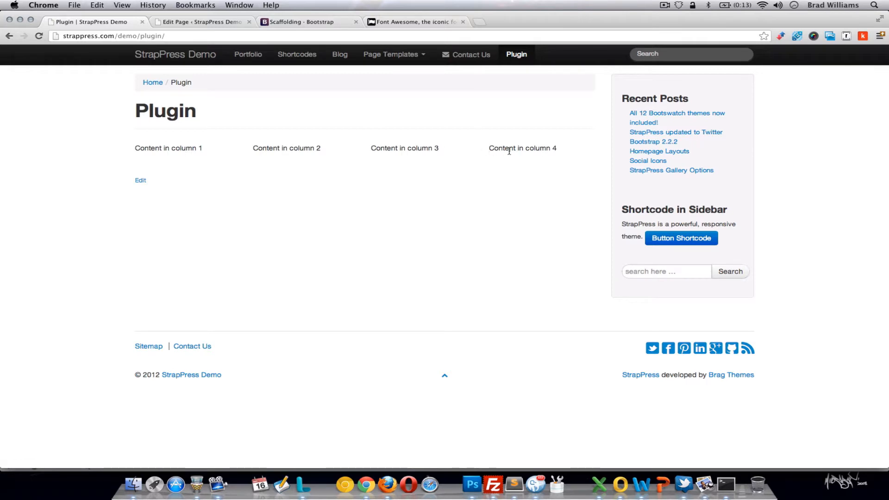
mouse_move(885, 464)
left_mouse_down()
mouse_move(667, 433)
mouse_move(322, 412)
mouse_move(666, 440)
mouse_move(806, 434)
mouse_move(885, 460)
left_mouse_up()
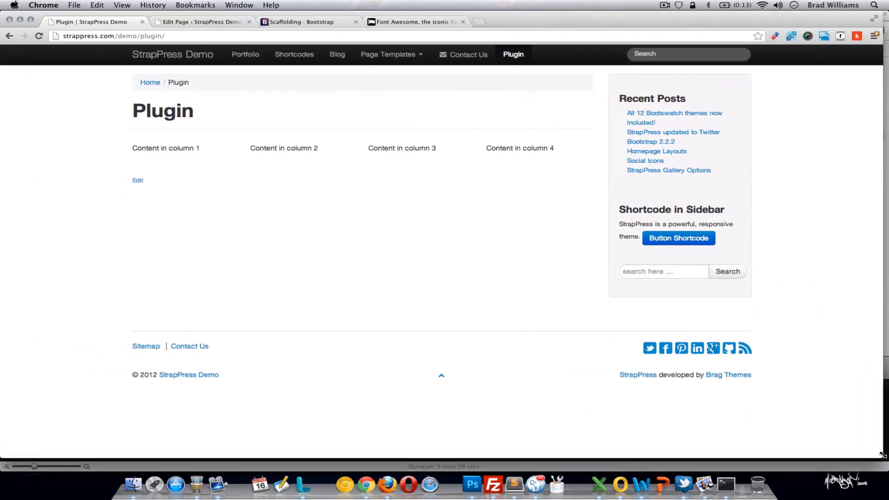
- Delete the third and fourth column blocks in the page editor and set the remaining two columns to size 6
left_click(224, 22)
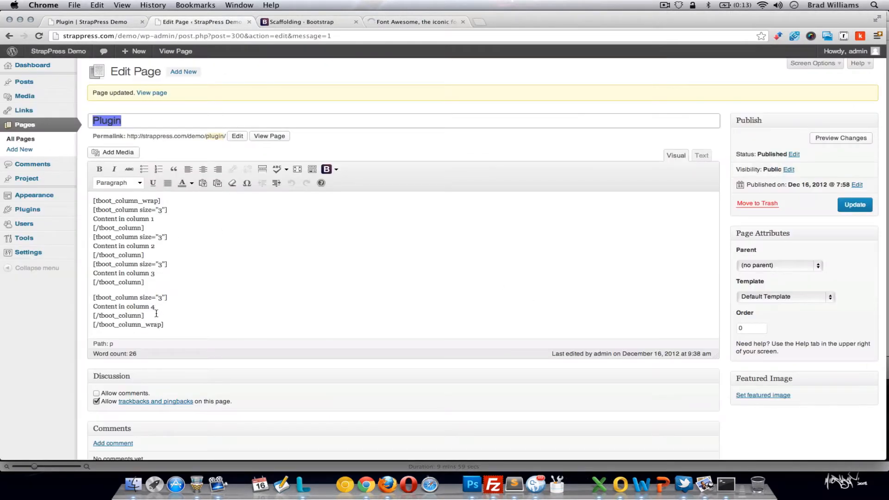
left_click_drag(144, 316, 91, 260)
key("BackSpace")
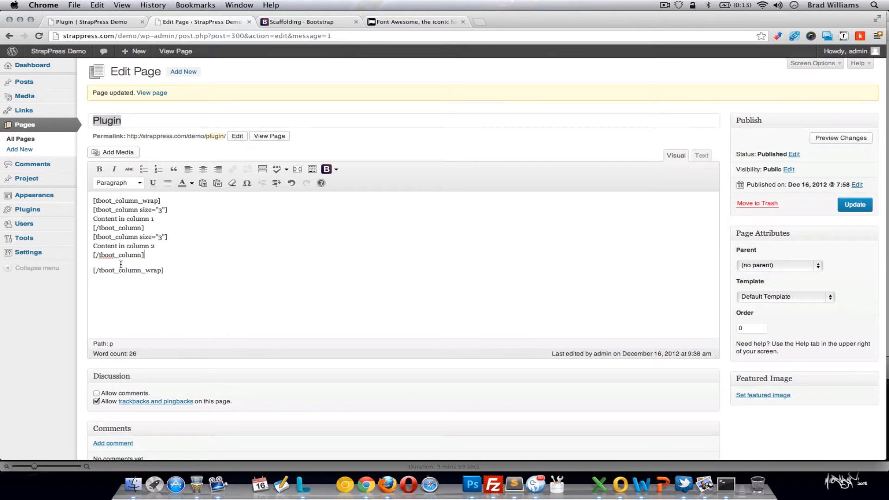
left_click(160, 211)
key("BackSpace")
type("6")
left_click(162, 237)
key("BackSpace")
type("6")
- Save the two-column version of the page and reload the live Plugin page to check the layout
left_click(856, 207)
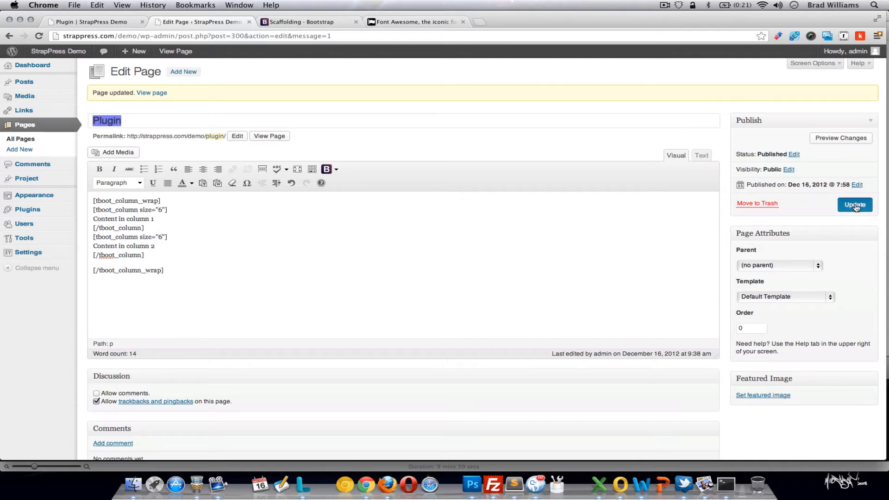
left_click(119, 23)
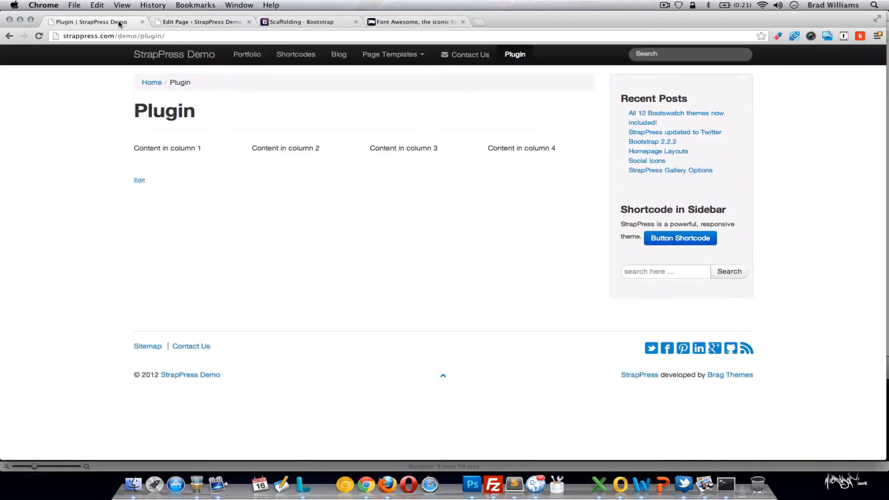
left_click(38, 36)
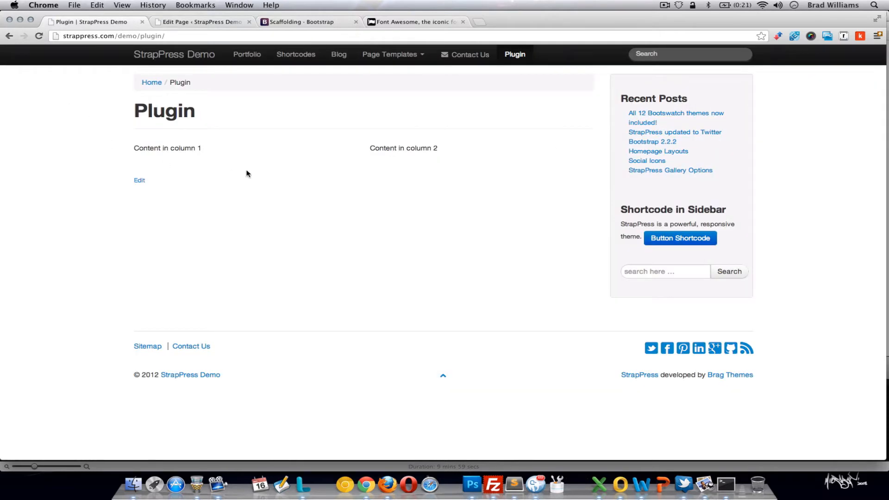
- Replace the "Content in column 1" text inside the first column with the default Accordion shortcode
left_click(218, 21)
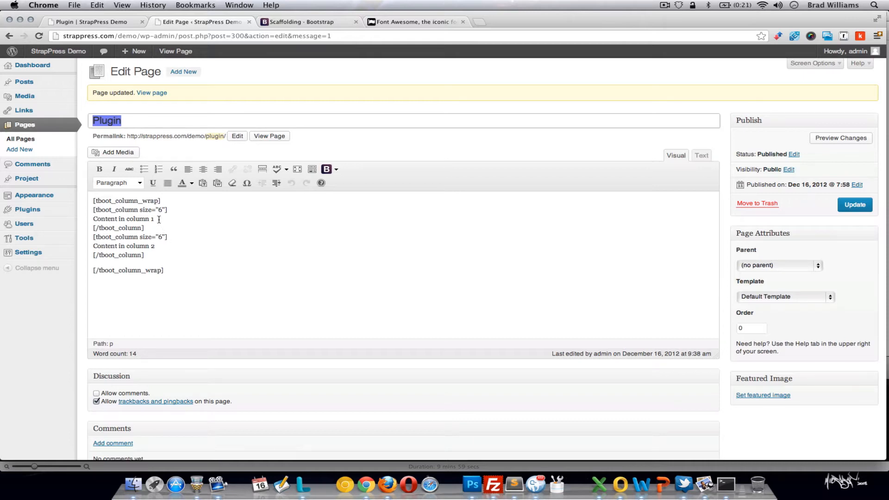
left_click_drag(159, 219, 87, 219)
key("BackSpace")
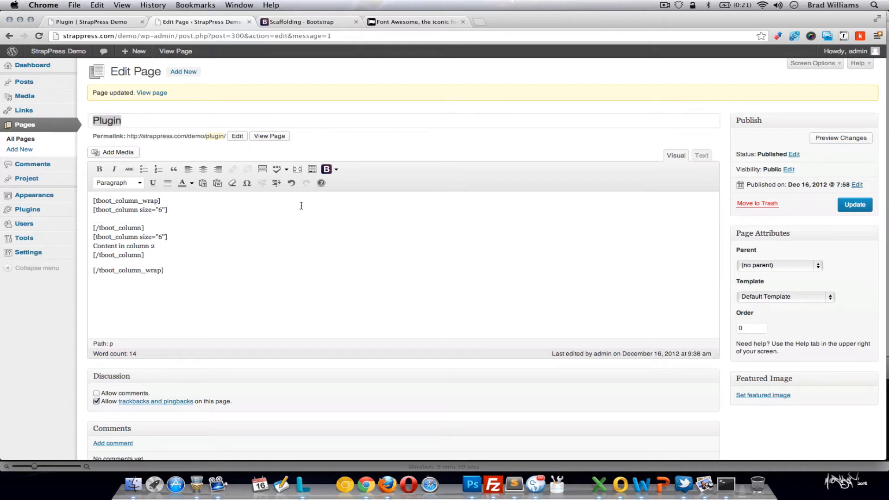
left_click(337, 169)
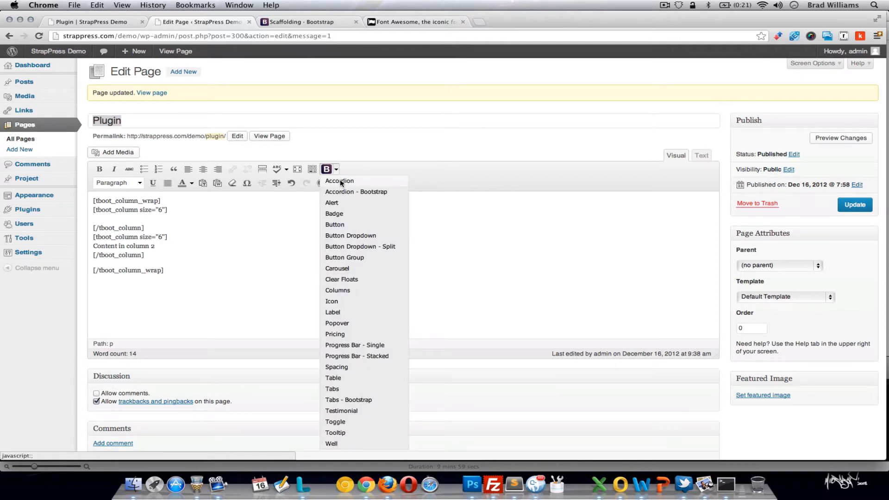
left_click(340, 181)
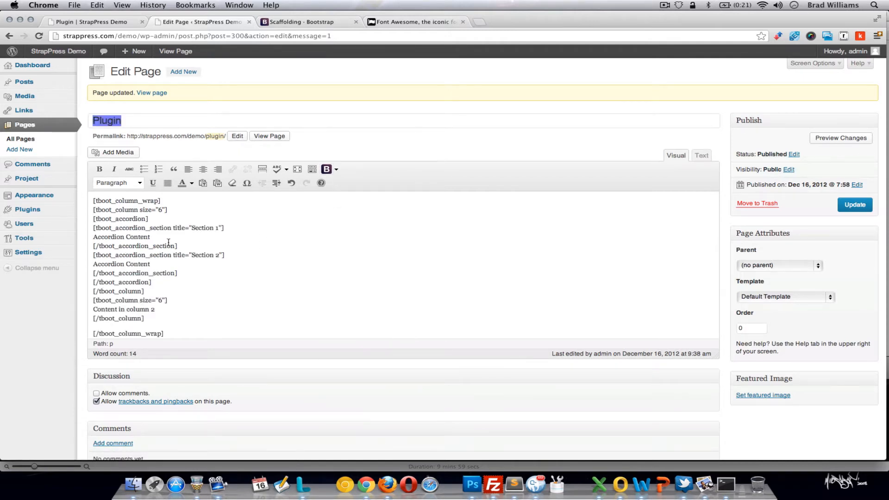
- Update the page, reload the live Plugin page and expand Section 2 of the accordion in the first column
left_click(851, 209)
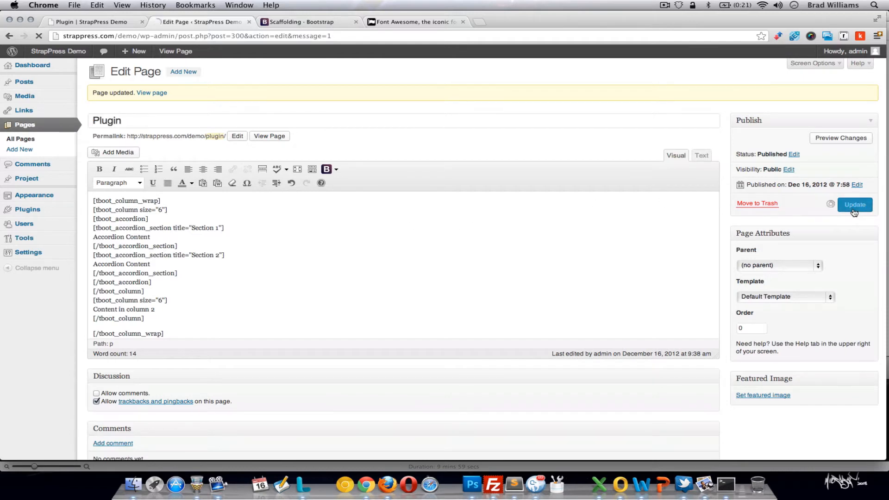
left_click(99, 21)
left_click(39, 36)
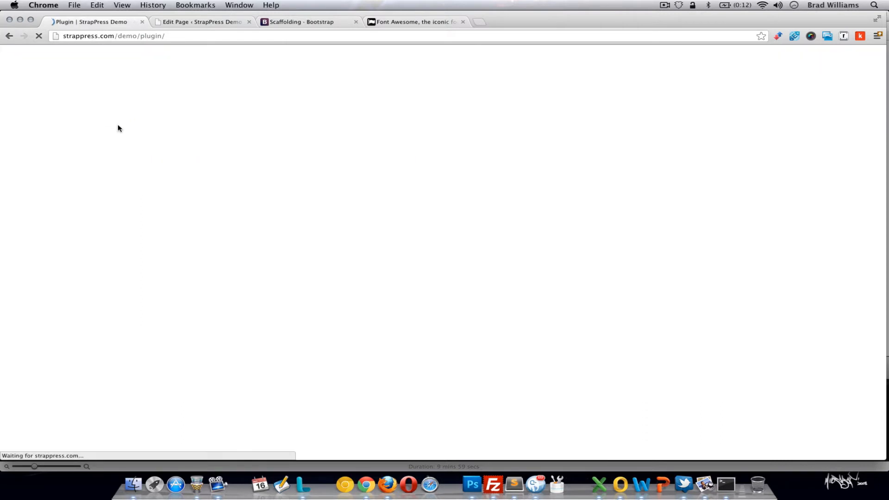
left_click(216, 213)
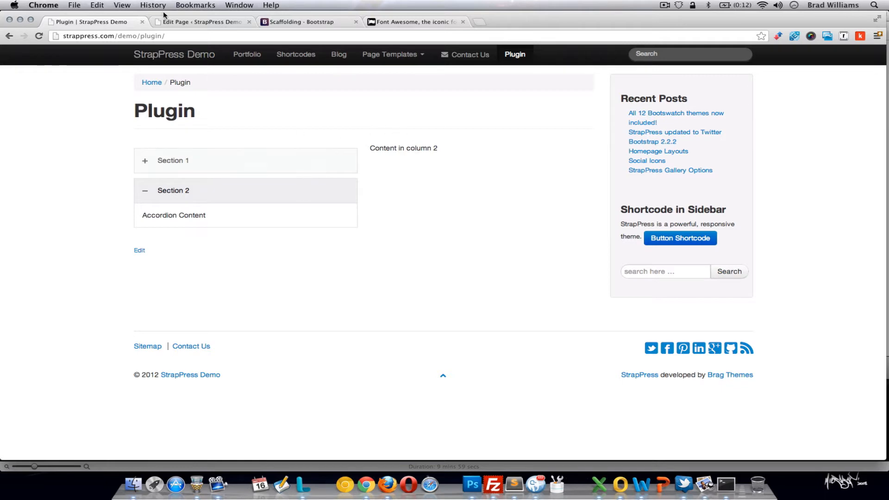
- Replace the entire columns shortcode in the page editor with the default Icon shortcode
left_click(177, 19)
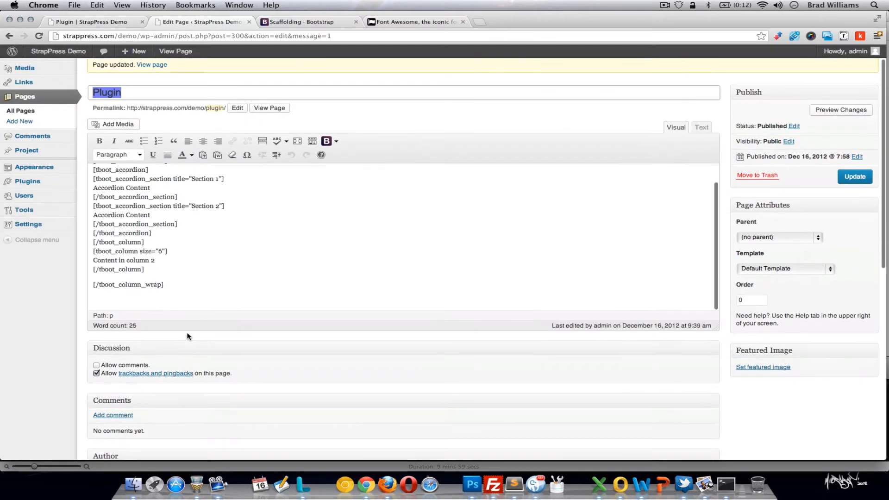
scroll(181, 315, "down", 3)
left_click_drag(170, 284, 84, 159)
key("BackSpace")
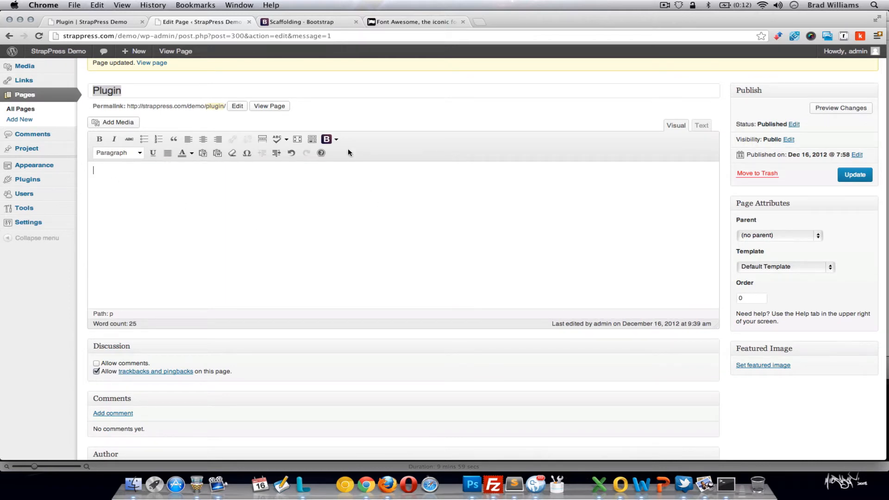
left_click(336, 140)
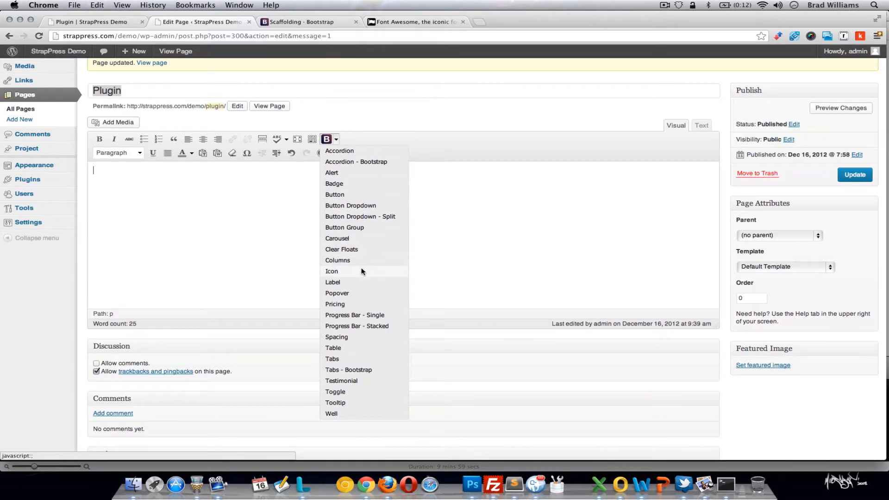
left_click(362, 271)
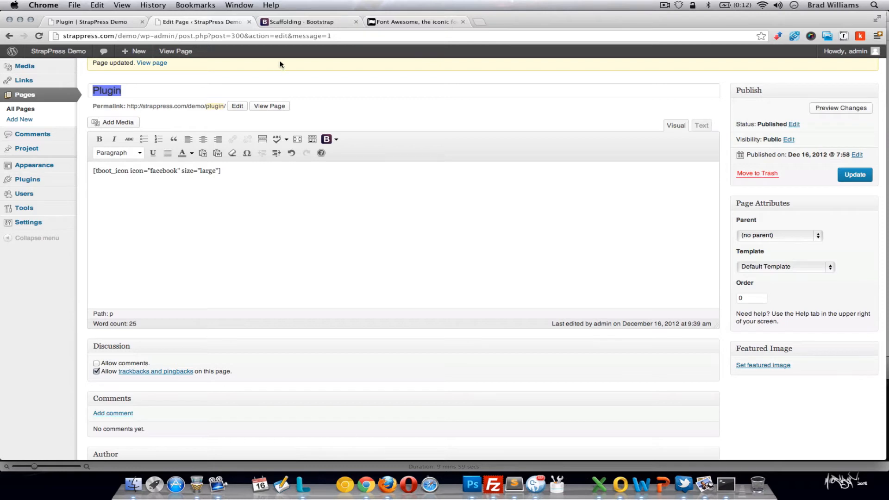
- Examine the list of available icon names on the Font Awesome site and return to the page editor
left_click(401, 23)
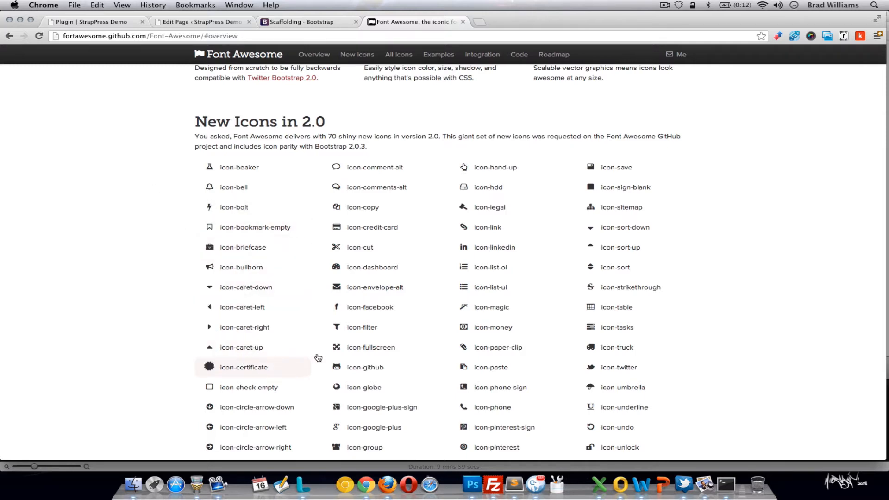
scroll(419, 339, "down", 3)
scroll(420, 338, "up", 3)
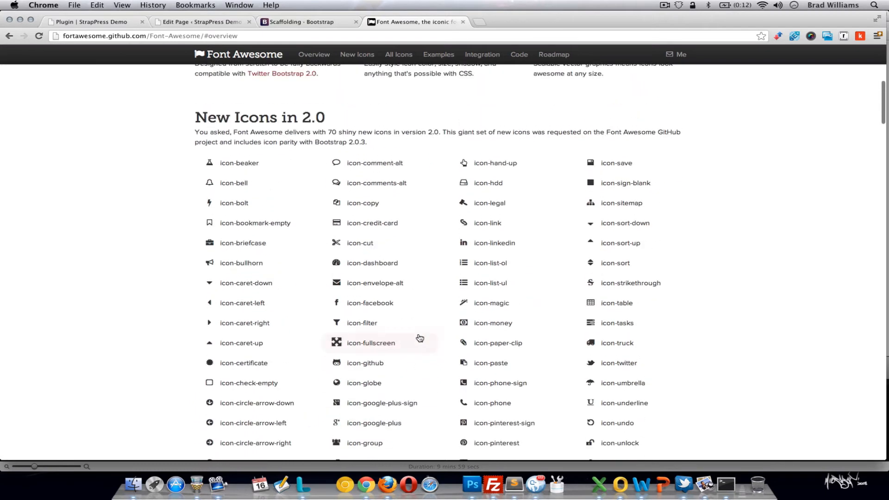
left_click(213, 25)
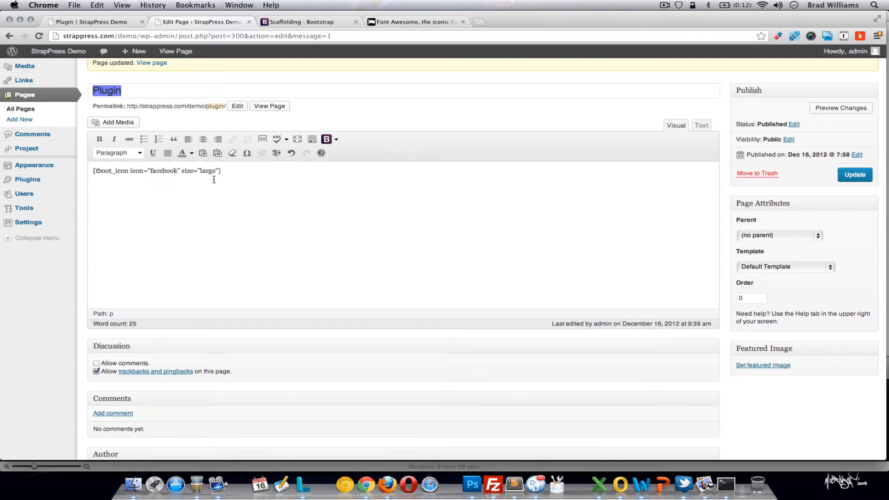
- Search the Font Awesome page for "large" and go to the explanation of the icon-large class
left_click(391, 23)
key("super+f")
type("large")
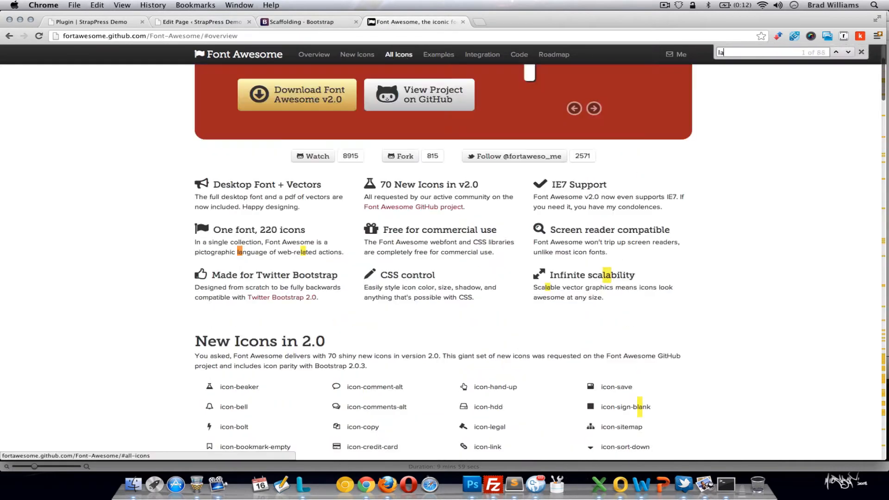
left_click(848, 52)
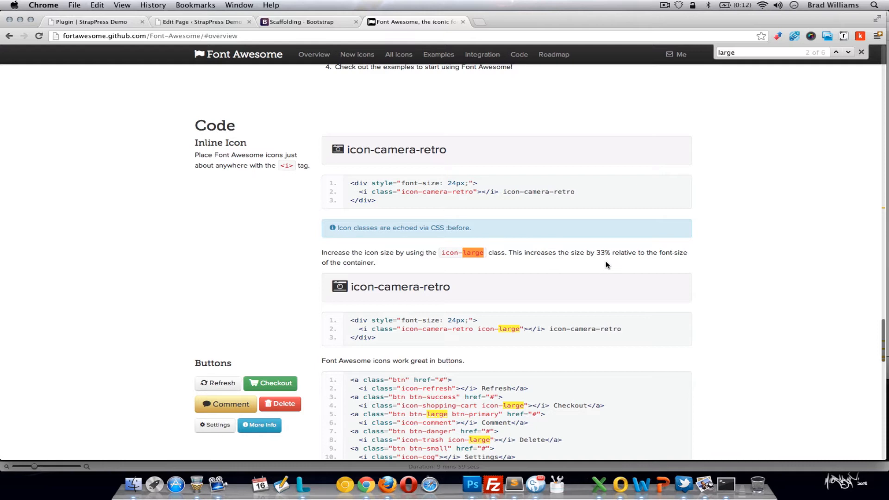
- Update the page with the large facebook icon shortcode and reload the live Plugin page to view it
left_click(194, 21)
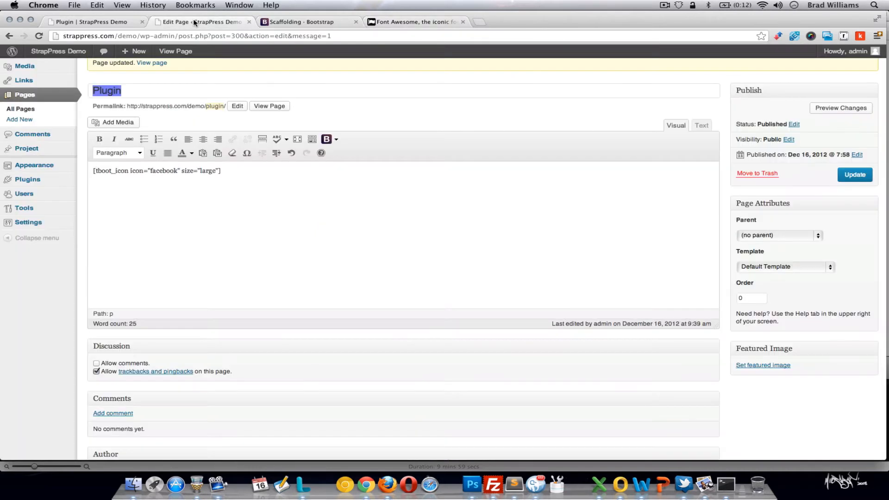
left_click(851, 180)
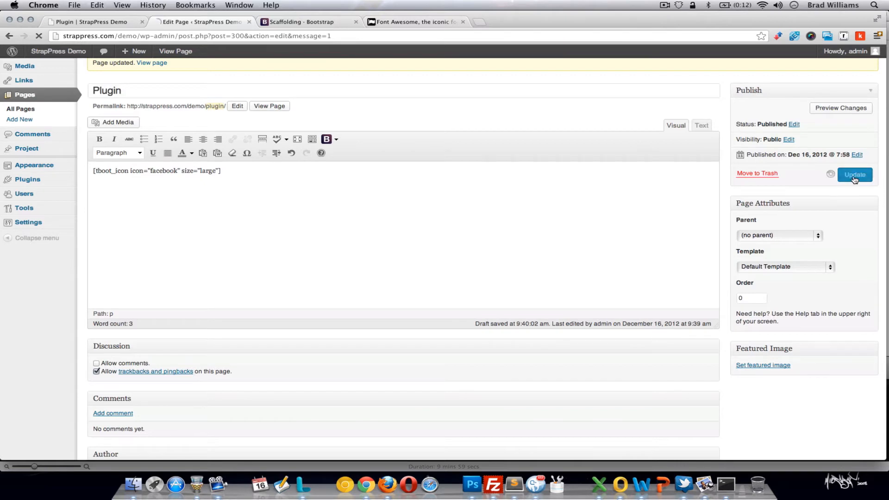
left_click(99, 23)
left_click(39, 35)
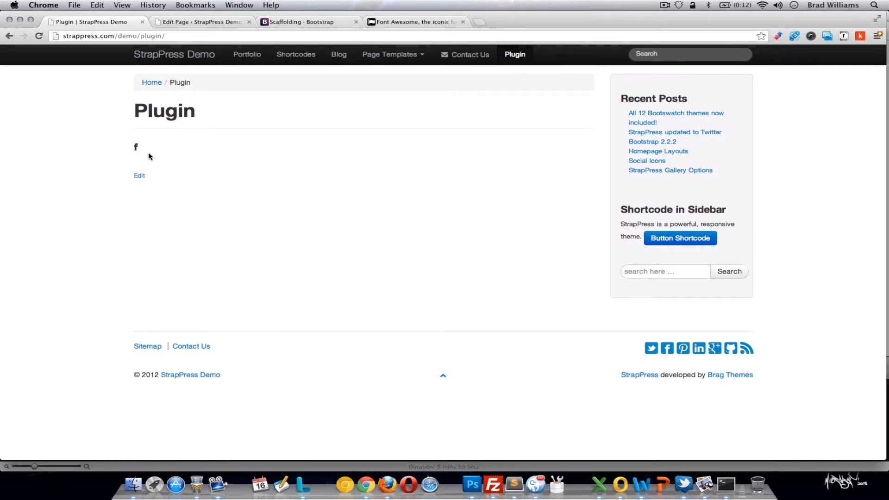
- Return to the page editor and delete the icon shortcode from the page content
left_click(204, 21)
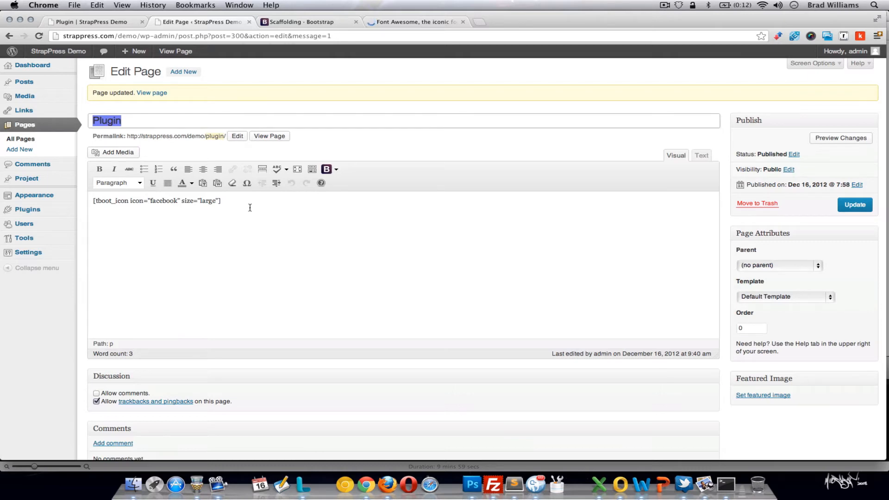
left_click(230, 203)
key("super+a")
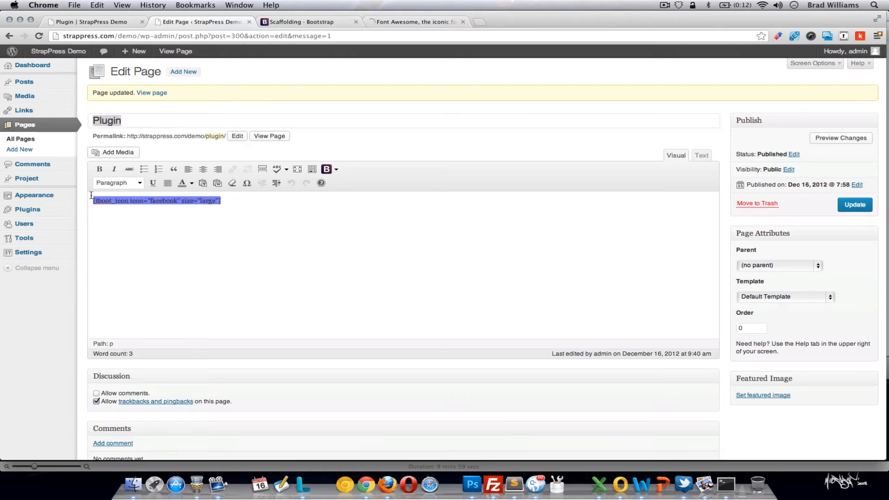
key("BackSpace")
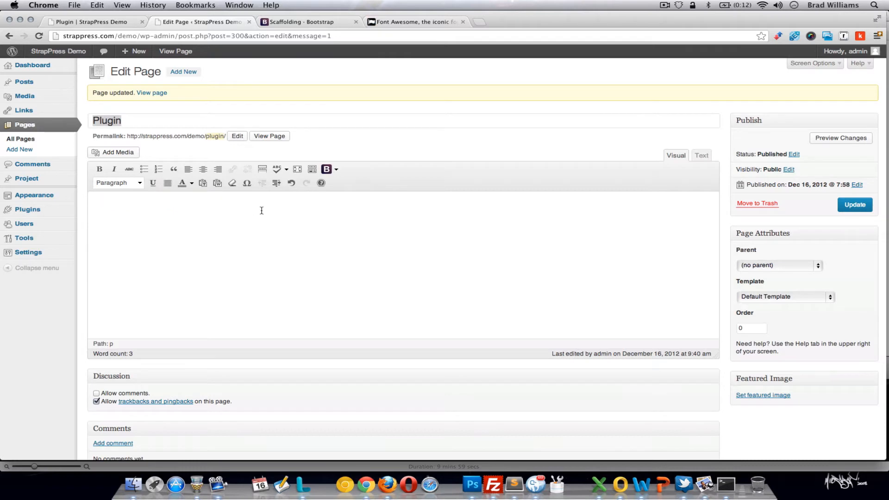
- Insert a Label shortcode into the page, update it and reload the live Plugin page to view the label
left_click(336, 169)
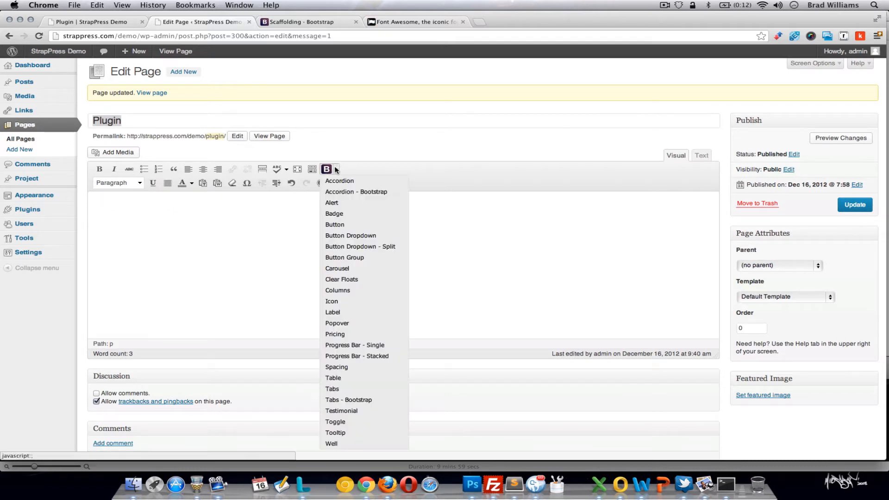
left_click(355, 312)
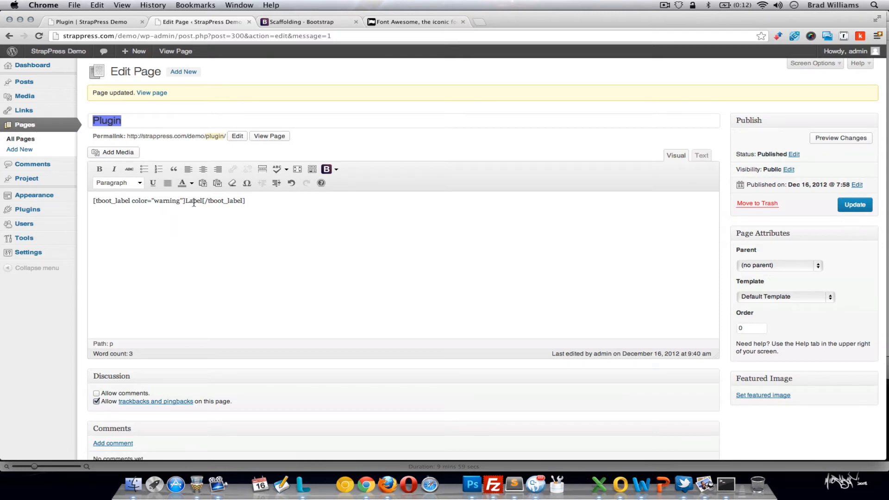
left_click(854, 205)
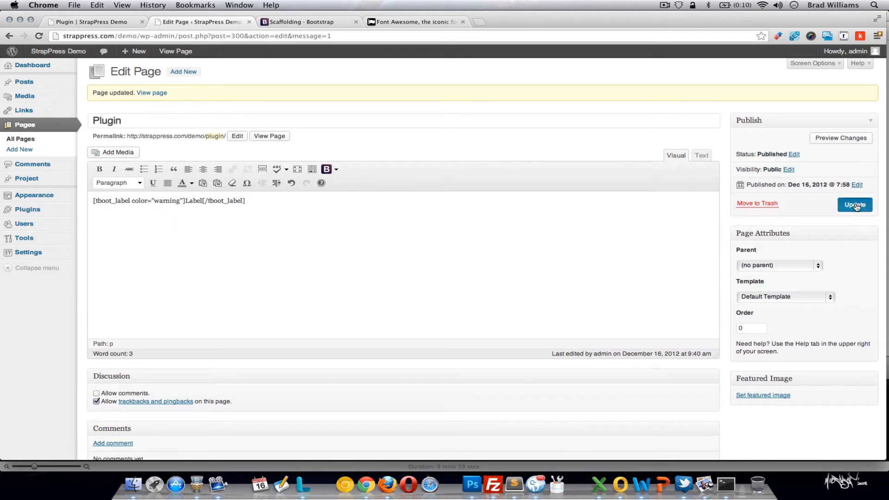
left_click(102, 22)
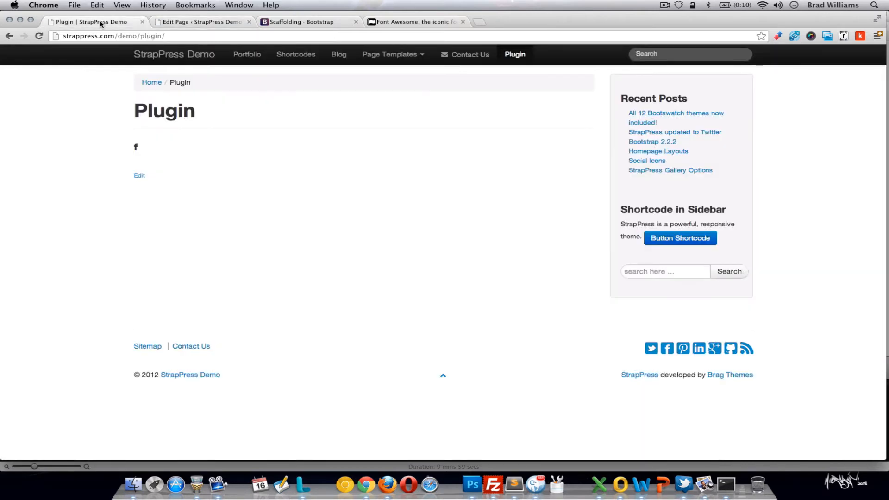
key("super+r")
- Examine the available label styles under Labels and badges in Bootstrap's Components documentation and compare them with the label on the live page
left_click(322, 21)
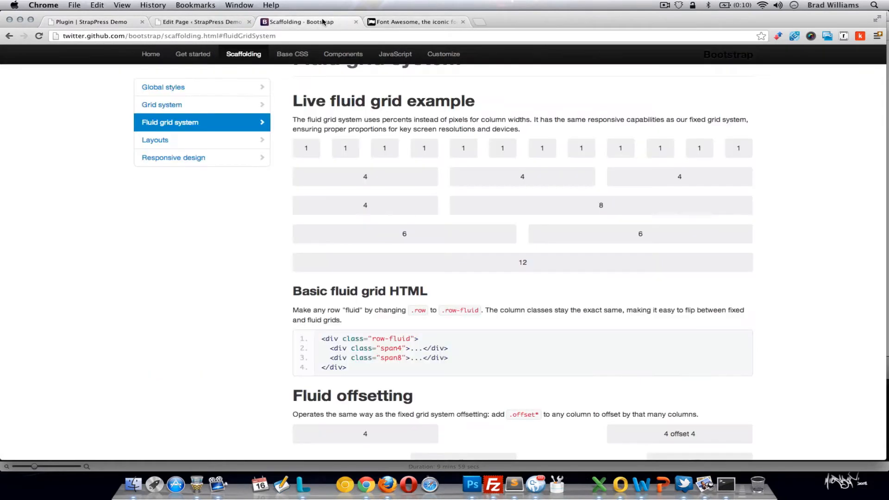
left_click(339, 55)
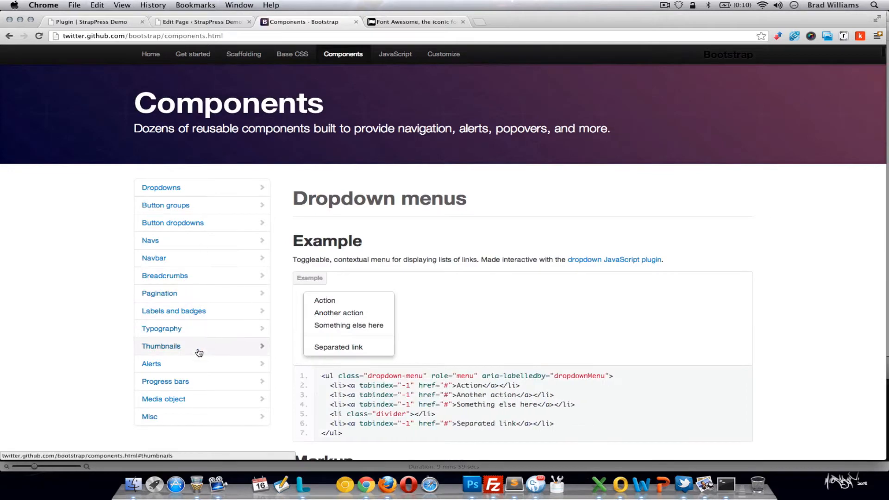
left_click(202, 312)
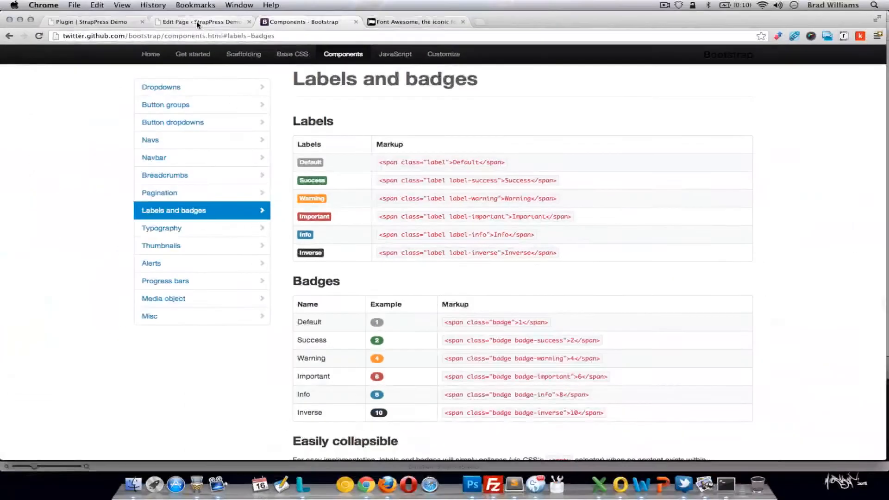
left_click(195, 22)
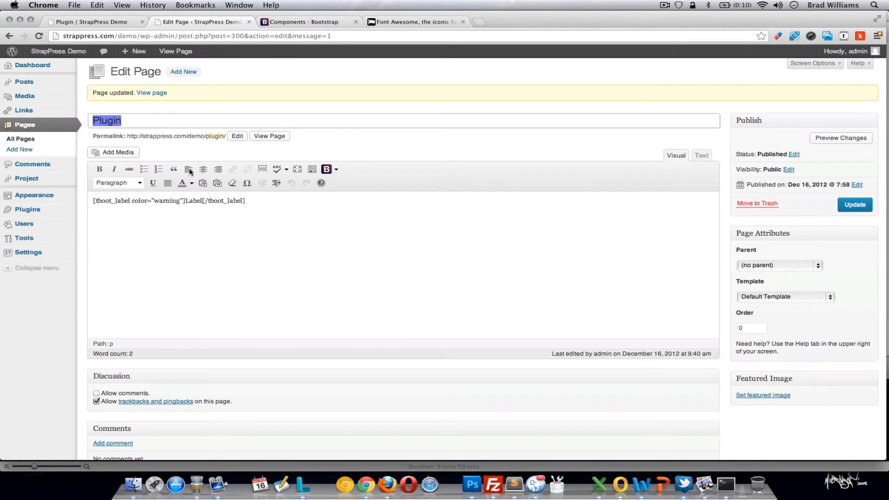
left_click(296, 23)
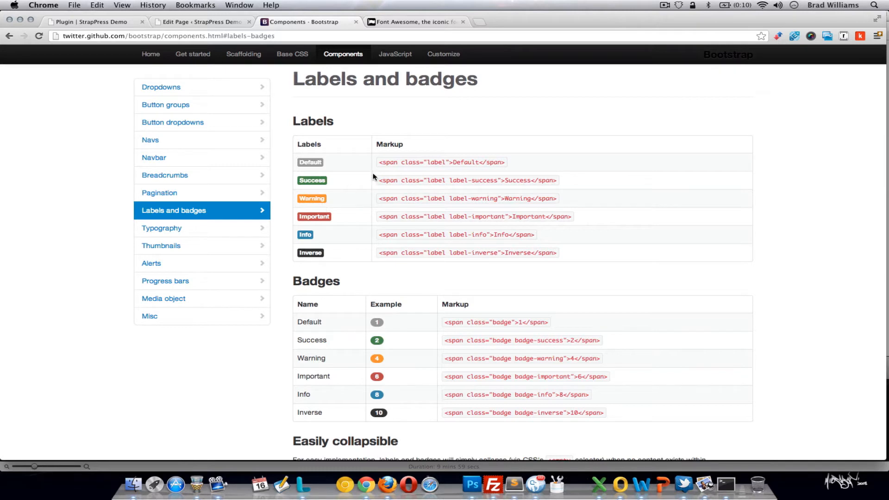
left_click(111, 22)
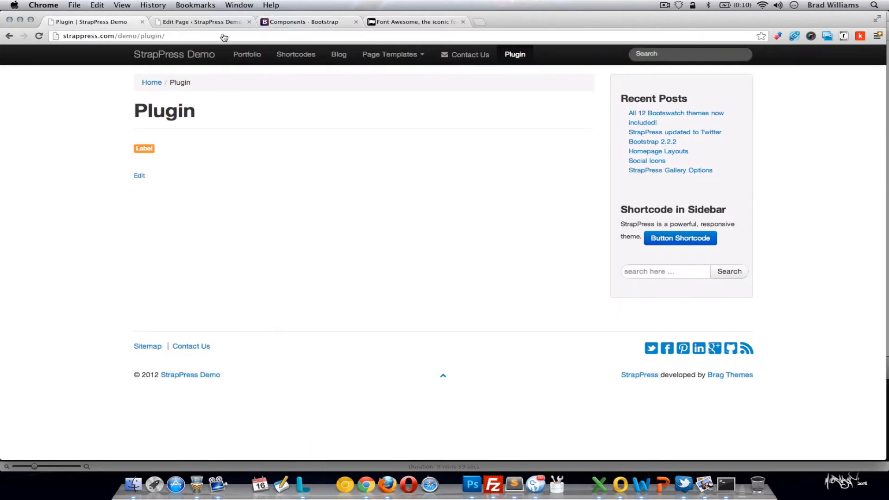
- Remove the color="warning" attribute from the label shortcode, update the page and reload the live Plugin page
left_click(215, 19)
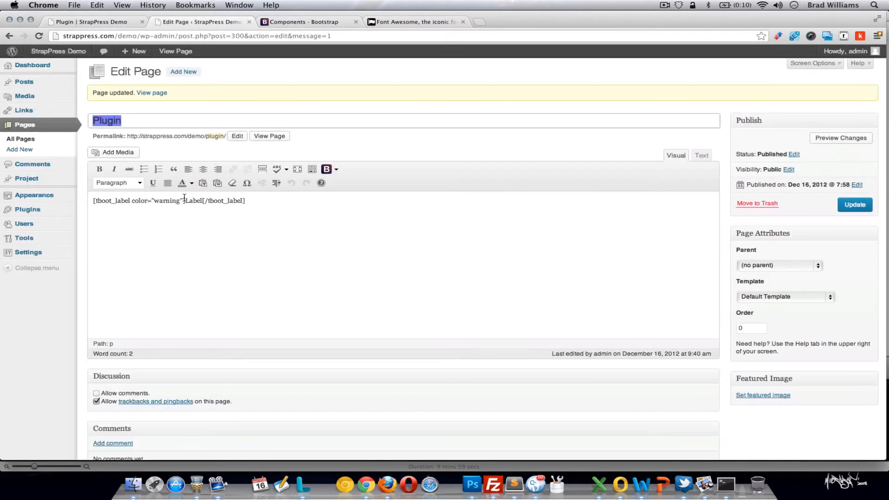
left_click_drag(184, 199, 131, 200)
key("BackSpace")
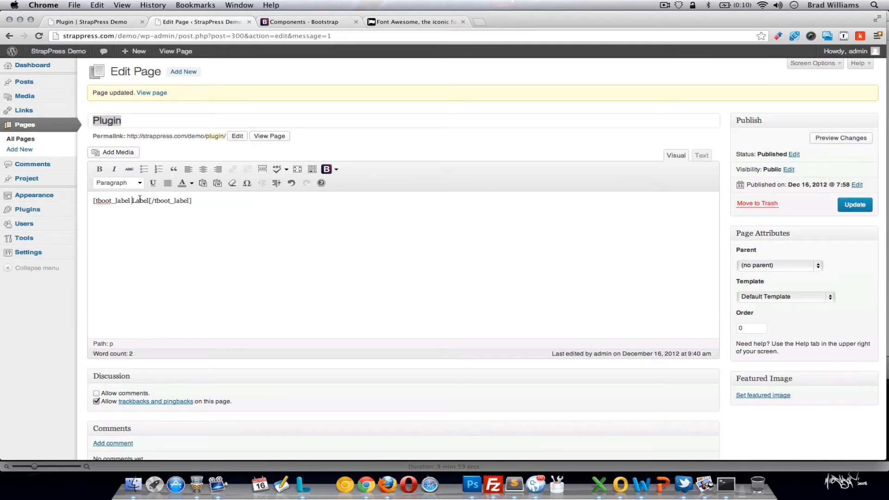
type("]")
left_click(857, 210)
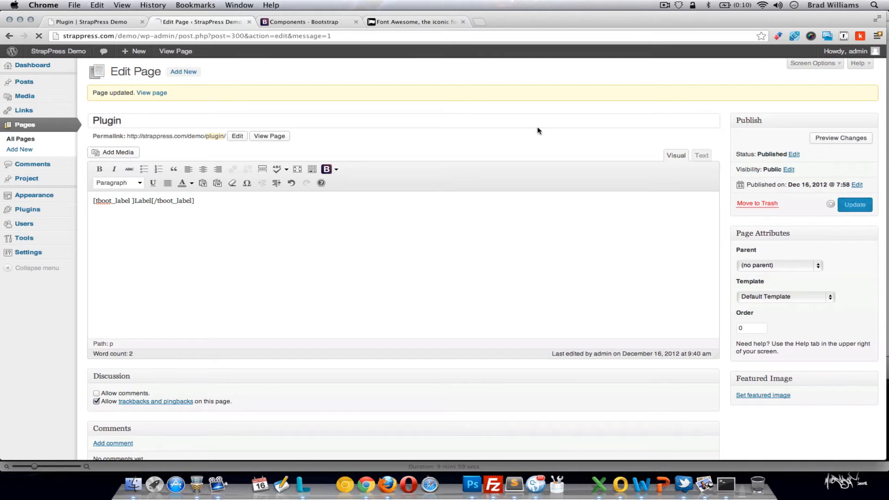
left_click(121, 22)
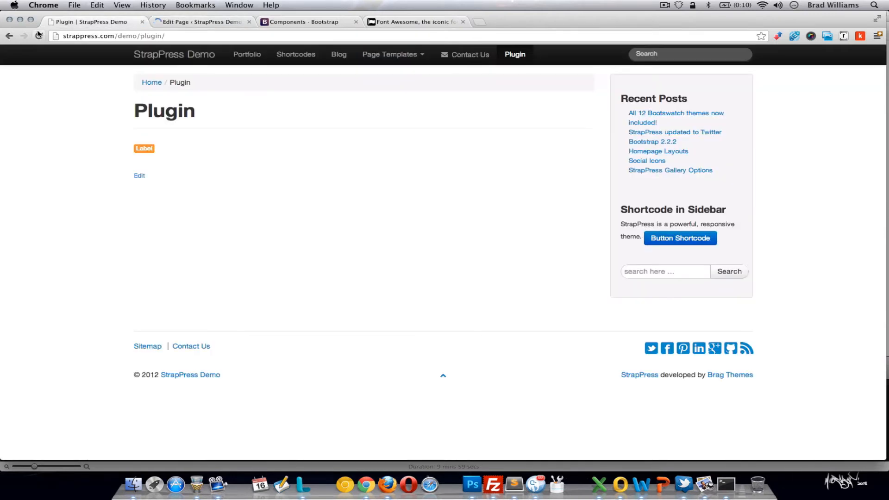
left_click(39, 34)
- Replace the label shortcode in the page content with the Popover shortcode
left_click(237, 22)
left_click_drag(194, 201, 91, 200)
key("BackSpace")
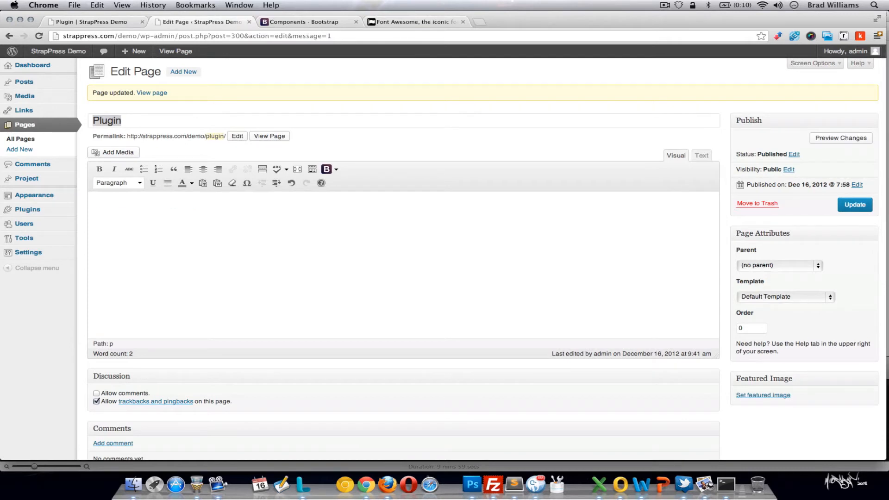
left_click(337, 170)
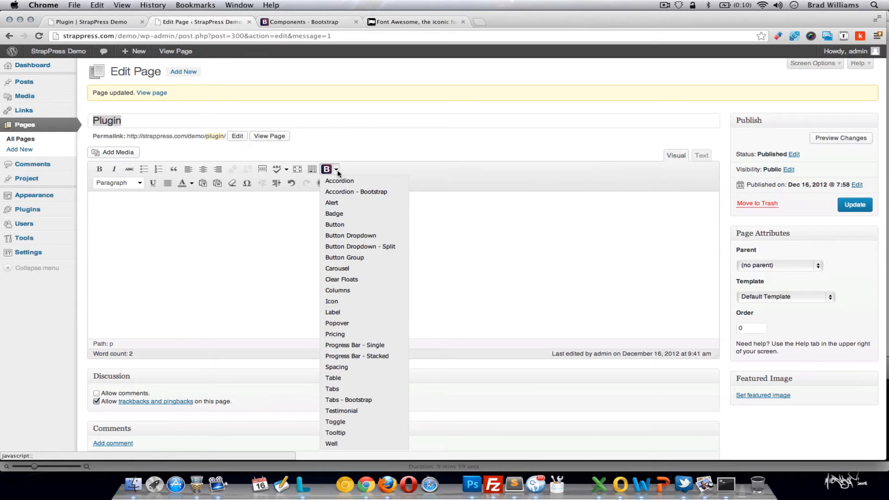
left_click(363, 324)
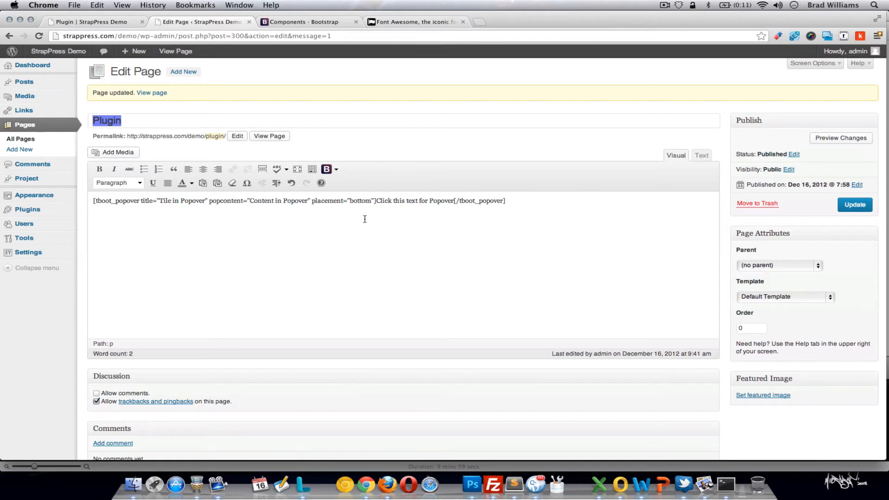
left_click(516, 203)
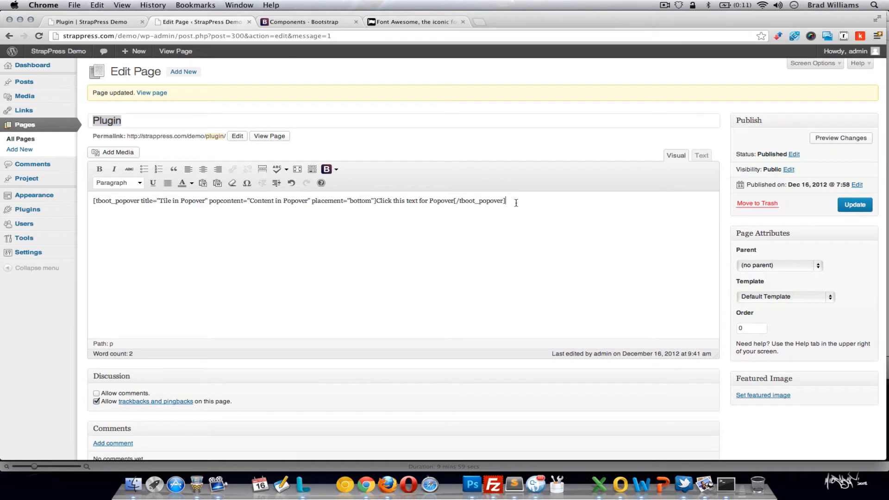
- Update the page and try out the popover link on the reloaded live Plugin page
left_click(850, 209)
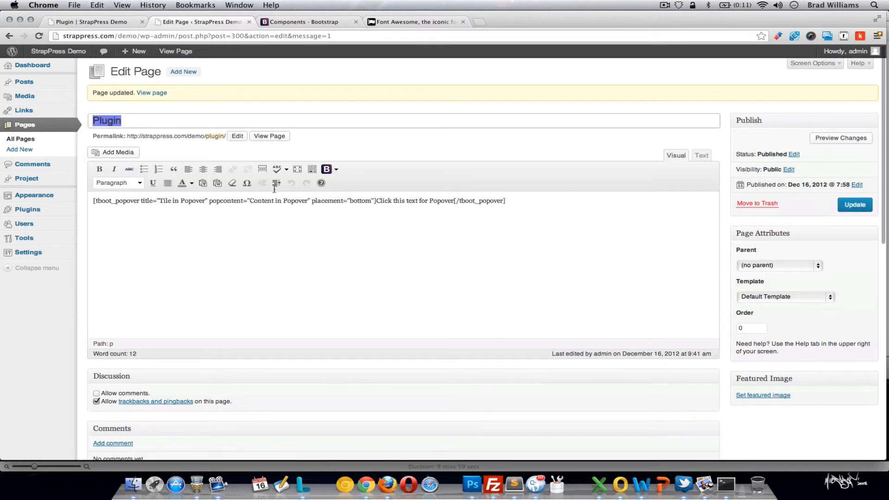
left_click(113, 24)
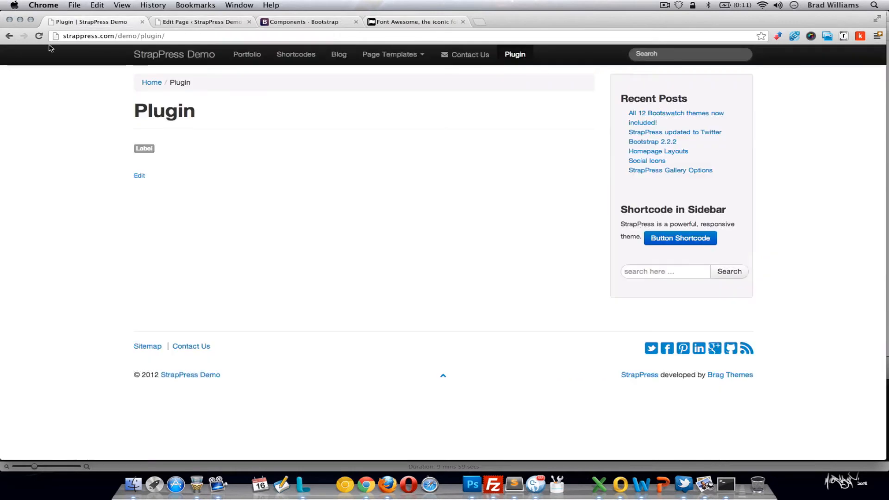
left_click(39, 36)
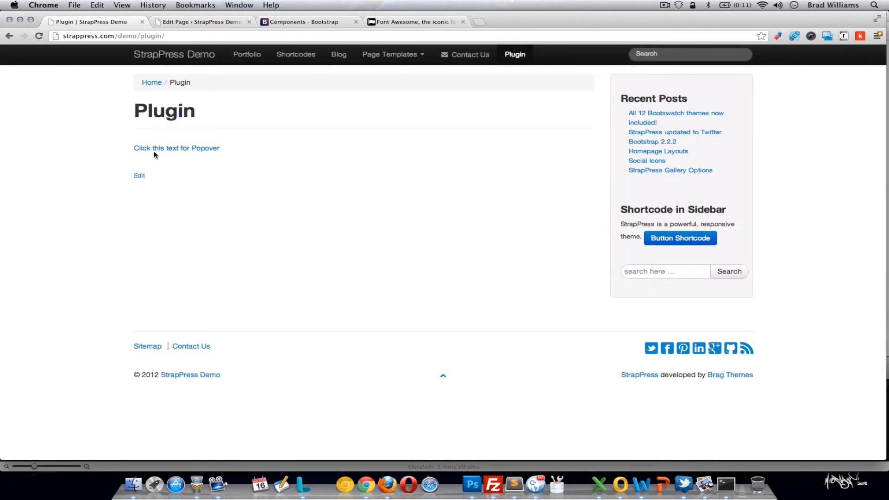
left_click(159, 149)
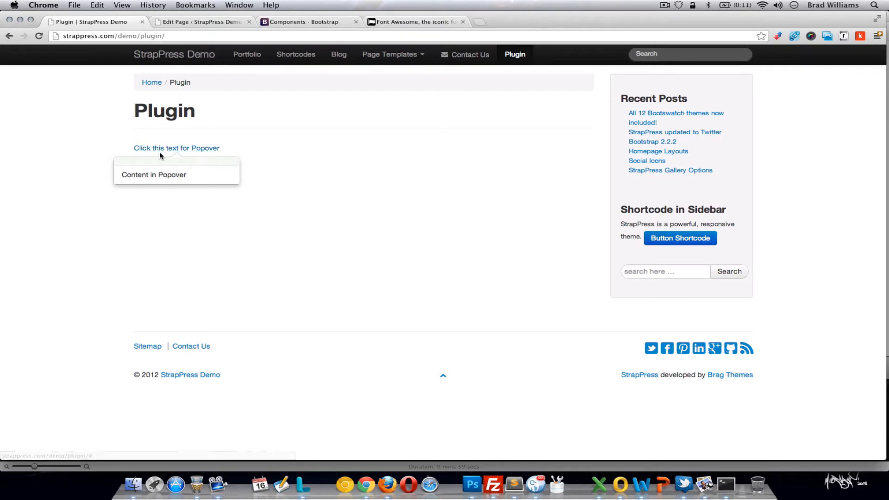
left_click(138, 148)
- Return to the page editor and set the popover shortcode's placement attribute to "top"
left_click(213, 23)
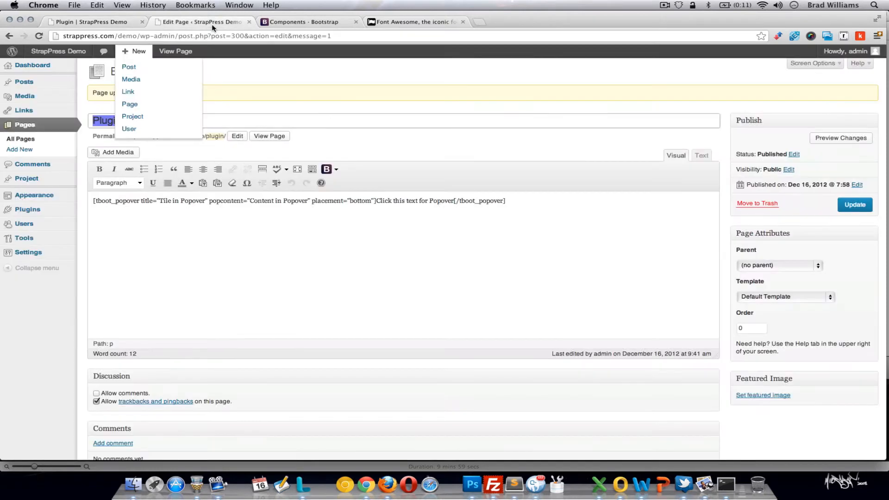
left_click(289, 230)
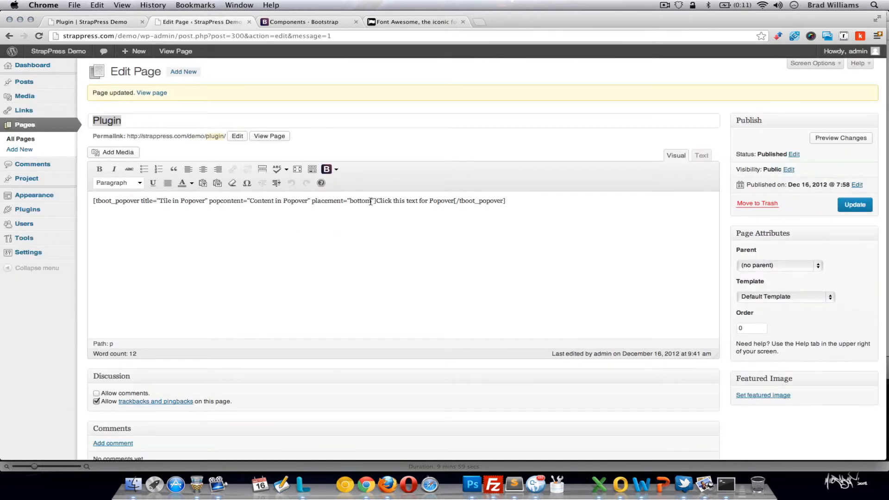
left_click_drag(371, 201, 350, 202)
type("top")
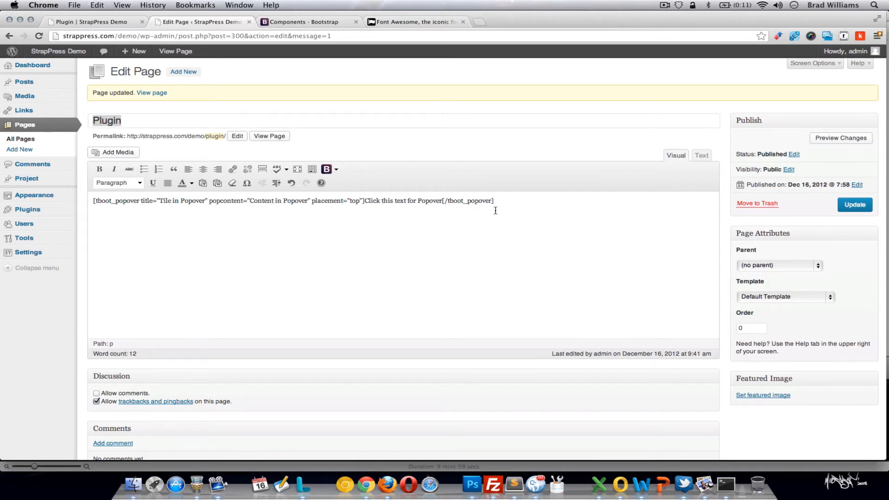
left_click(515, 201)
- Insert a Button shortcode below the popover and copy the popover's title, popcontent and placement attributes into it, renaming the copied title to poptitle
left_click(336, 170)
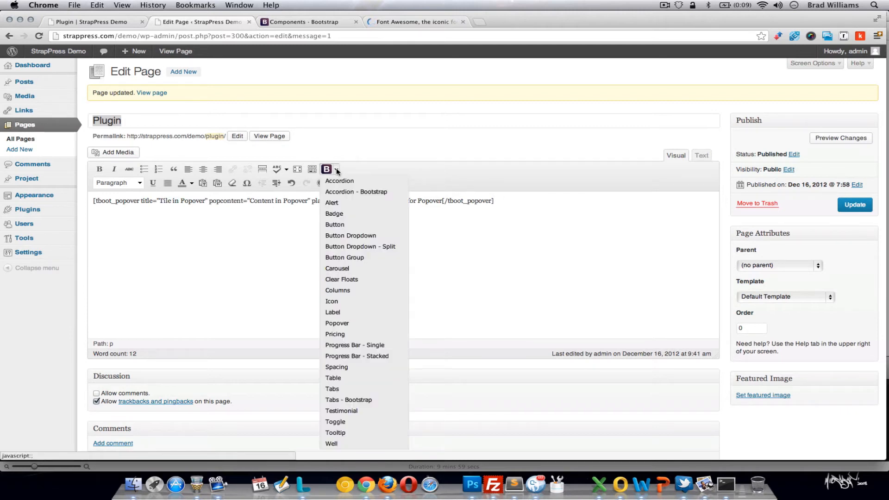
left_click(341, 224)
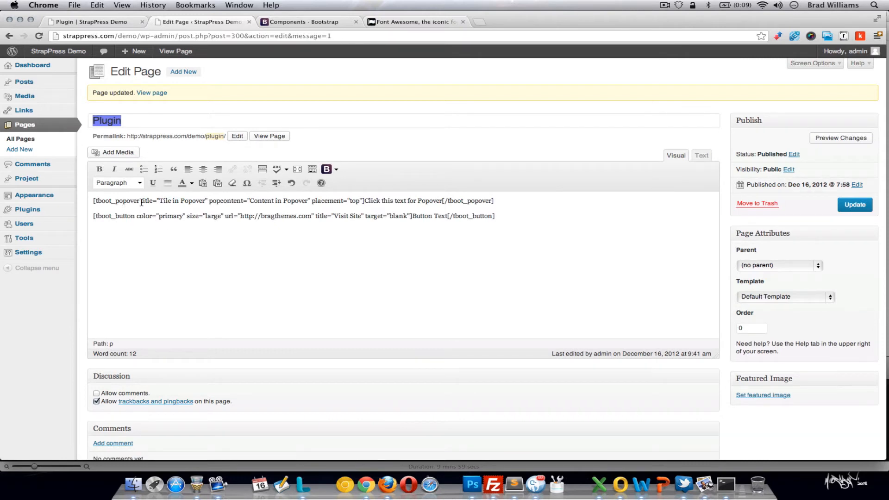
left_click_drag(142, 202, 362, 203)
key("ctrl+c")
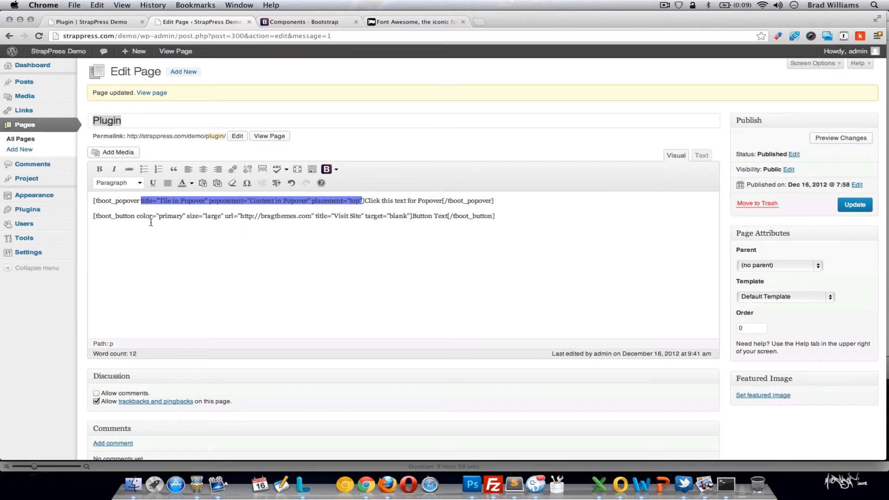
left_click(138, 217)
key("ctrl+v")
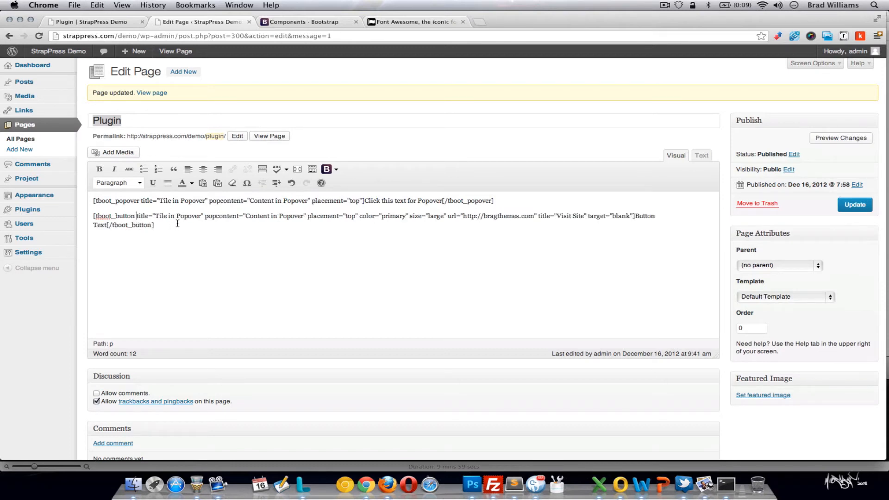
type("pop")
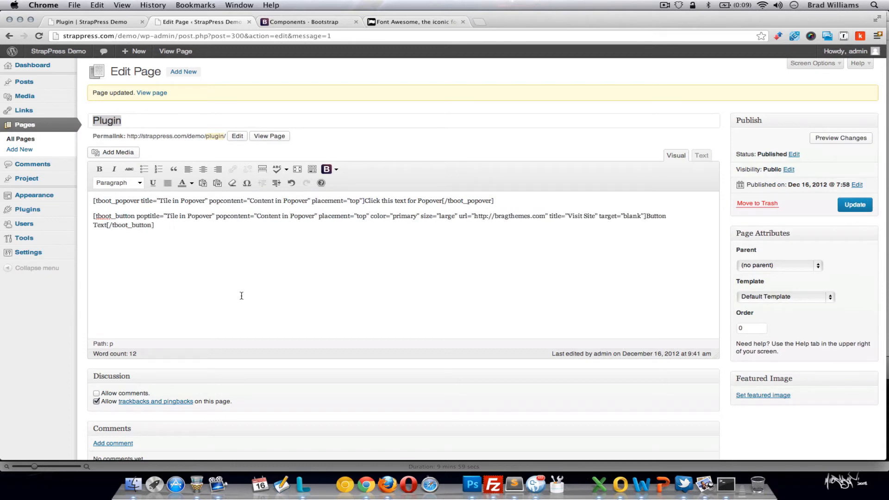
- Delete the popover shortcode and its empty line, update the page and reload the live Plugin page to view the button
left_click_drag(499, 200, 97, 198)
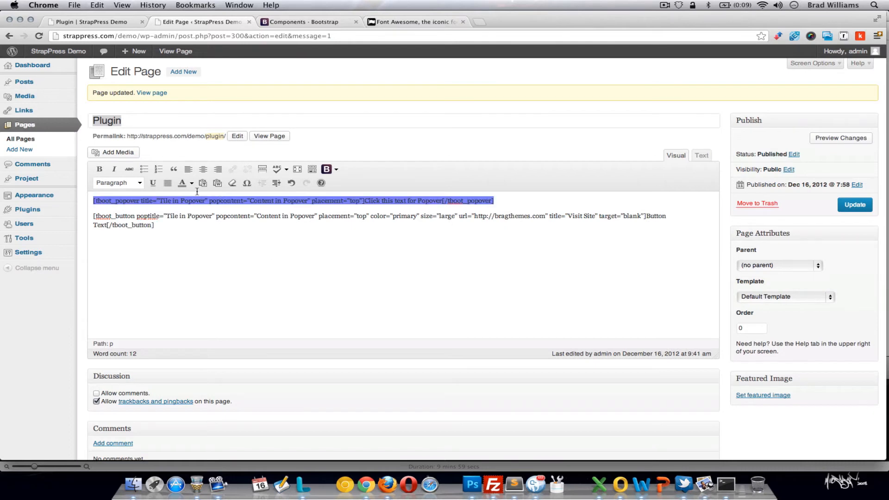
key("BackSpace")
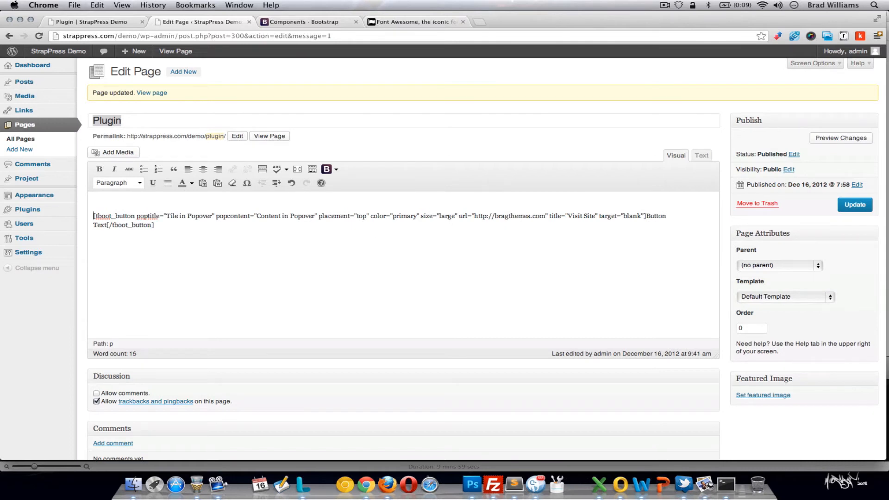
key("BackSpace")
left_click(850, 208)
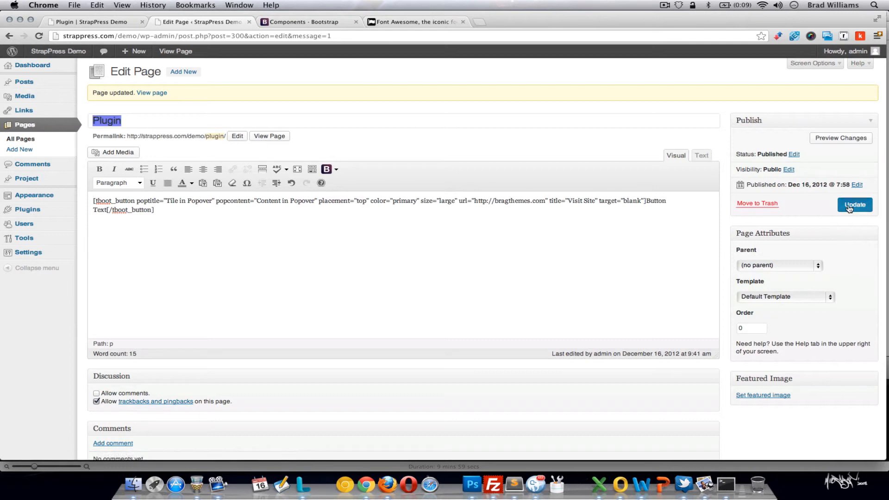
left_click(96, 21)
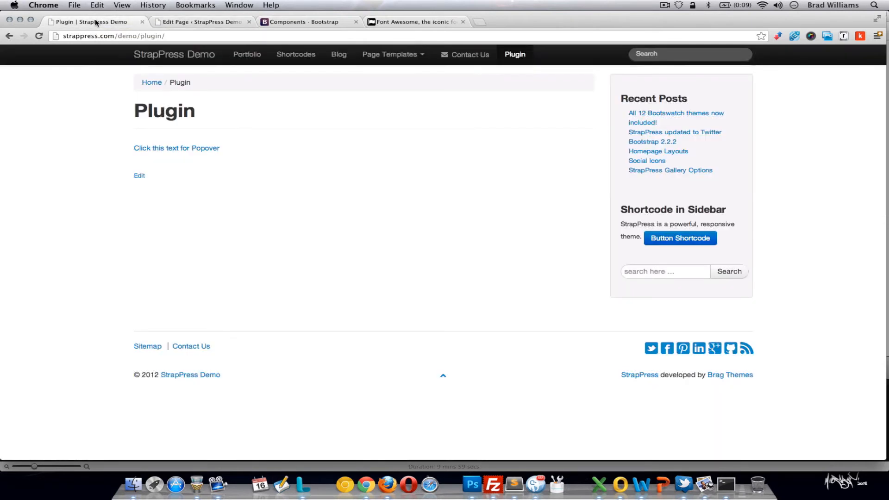
left_click(38, 36)
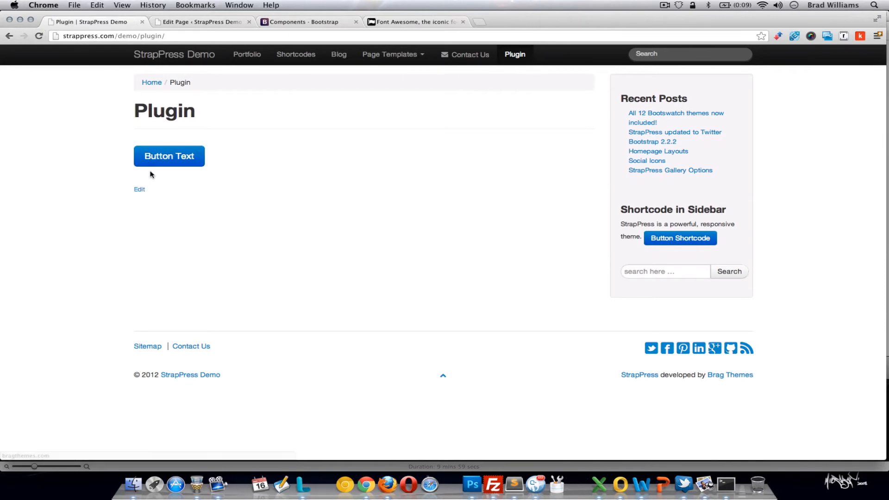
- Try out the button's popover on the live page and rename the button shortcode's placement attribute to "popplacement" in the page editor
left_click(169, 159)
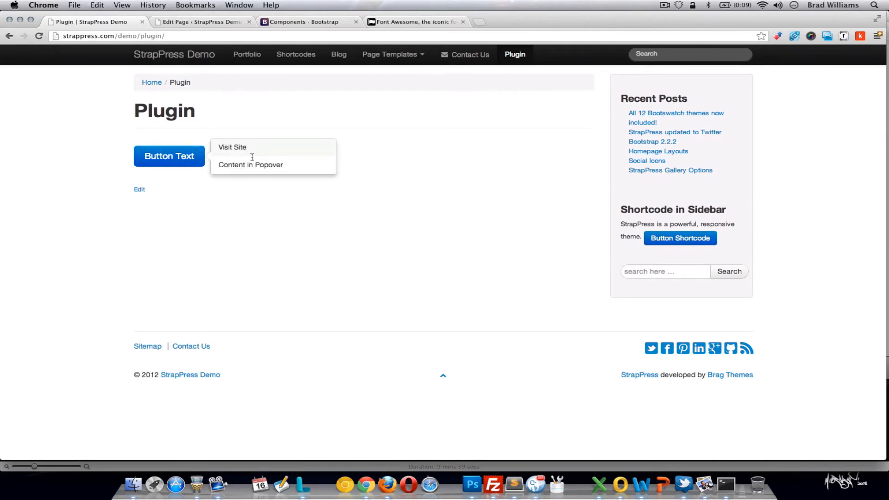
left_click(169, 156)
left_click(218, 23)
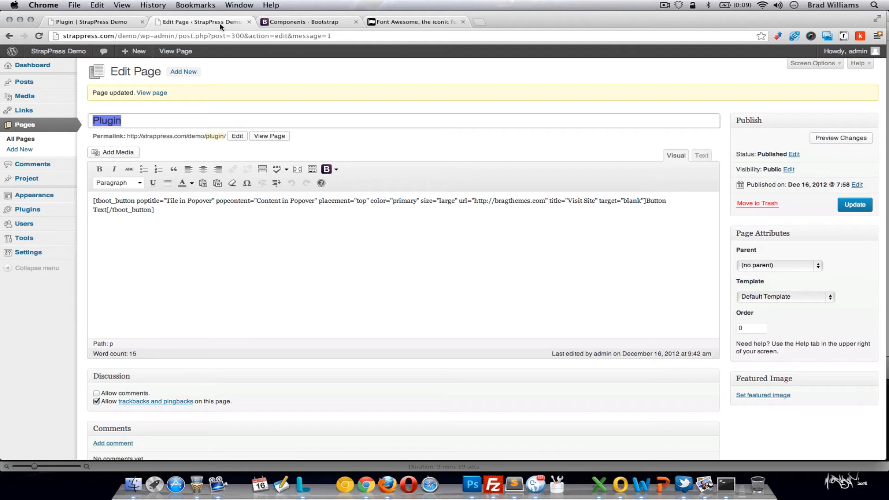
left_click(319, 202)
type("po")
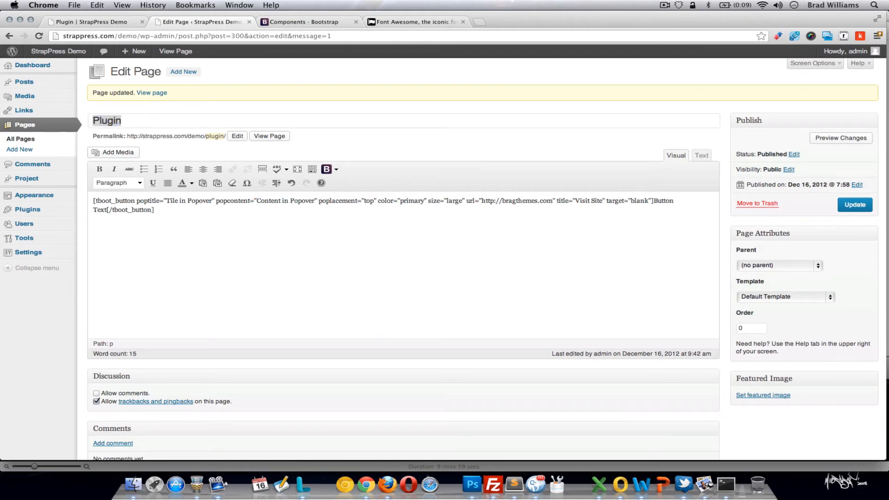
type("p")
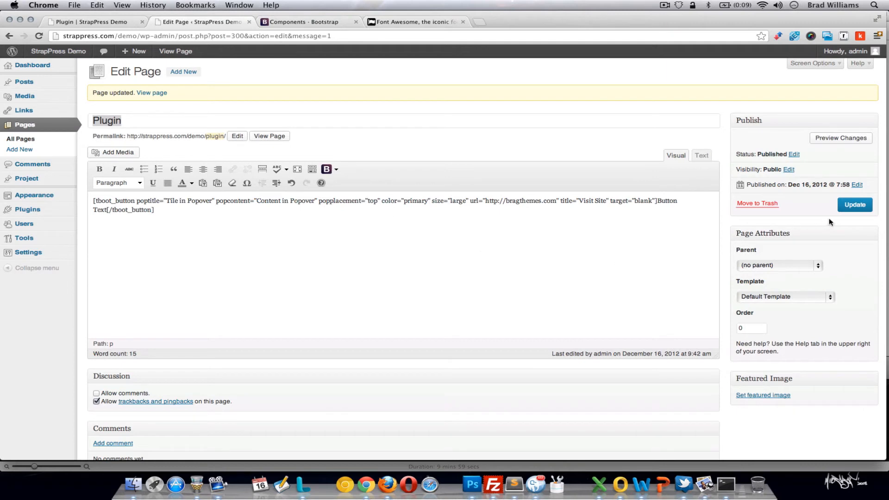
- Update the page and reload the live Plugin page to check the popover's position on the button
left_click(855, 205)
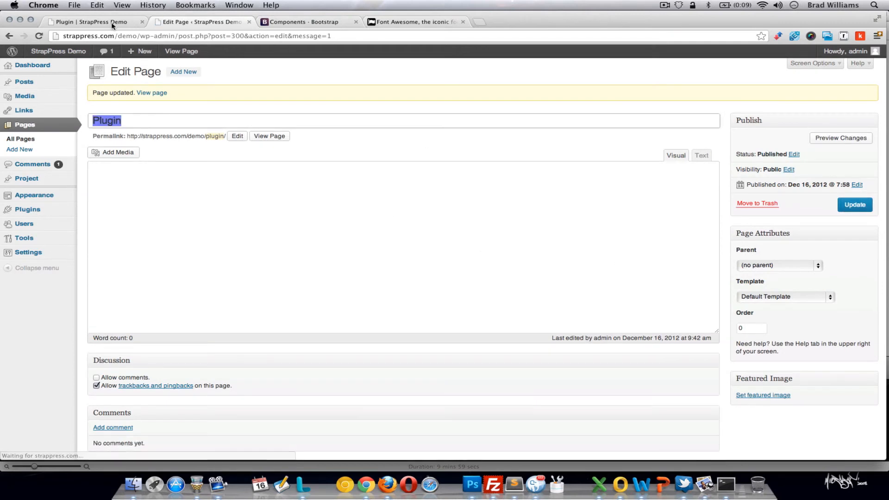
left_click(97, 21)
left_click(39, 37)
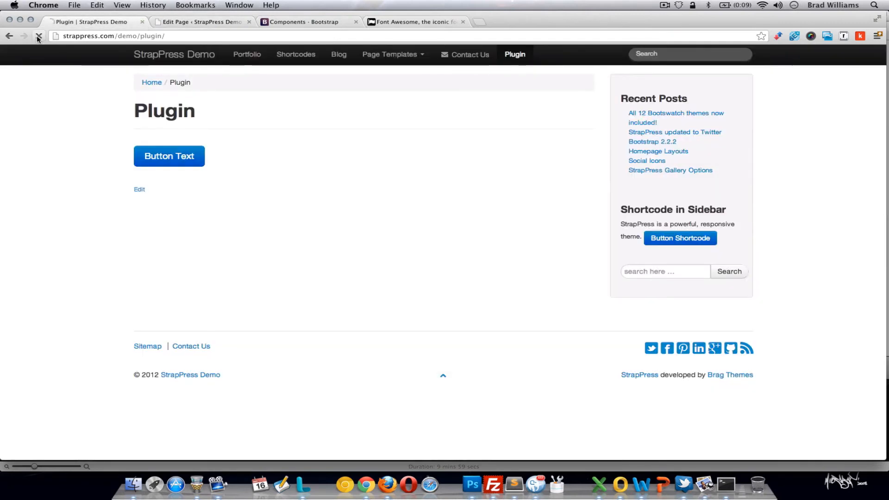
mouse_move(164, 160)
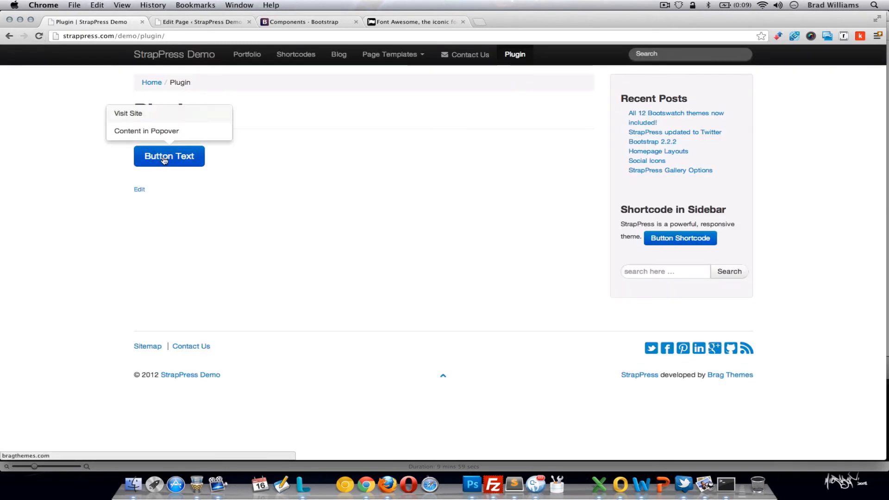
- Replace the button shortcode in the page editor with a Pricing shortcode and look over its inserted plans
left_click(182, 22)
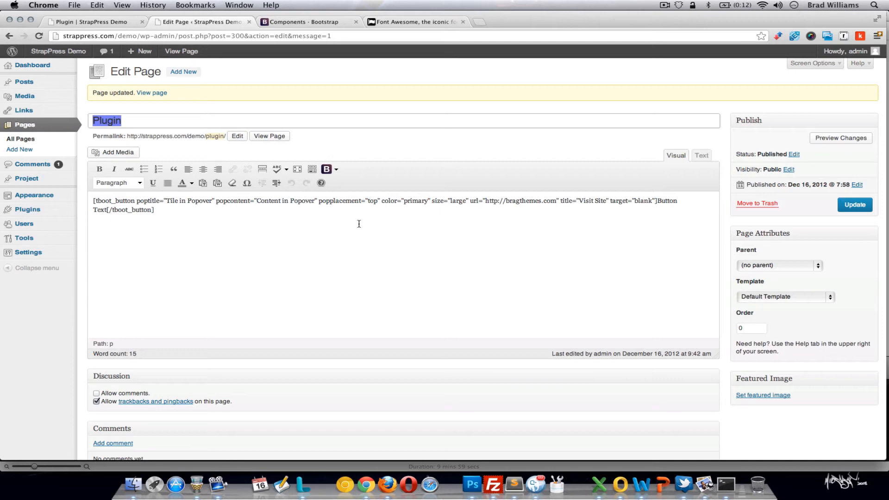
left_click_drag(156, 212, 86, 197)
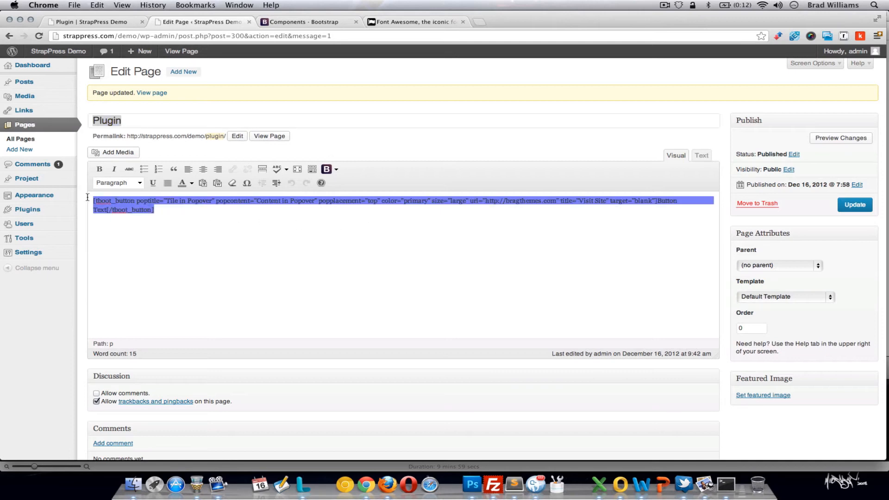
key("Delete")
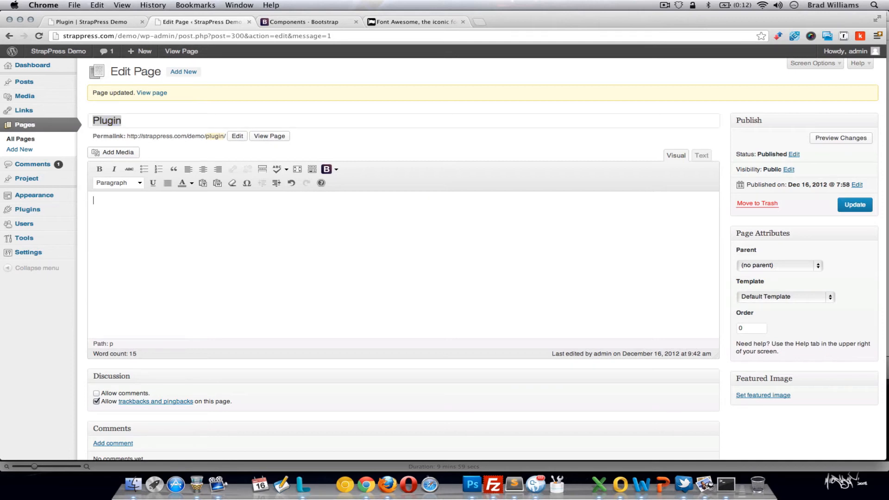
left_click(337, 169)
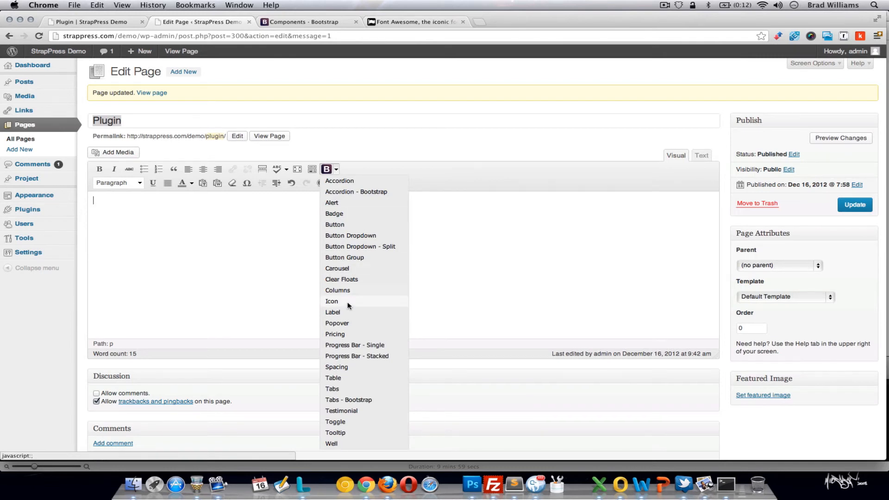
left_click(348, 335)
scroll(313, 273, "down", 3)
scroll(314, 273, "down", 5)
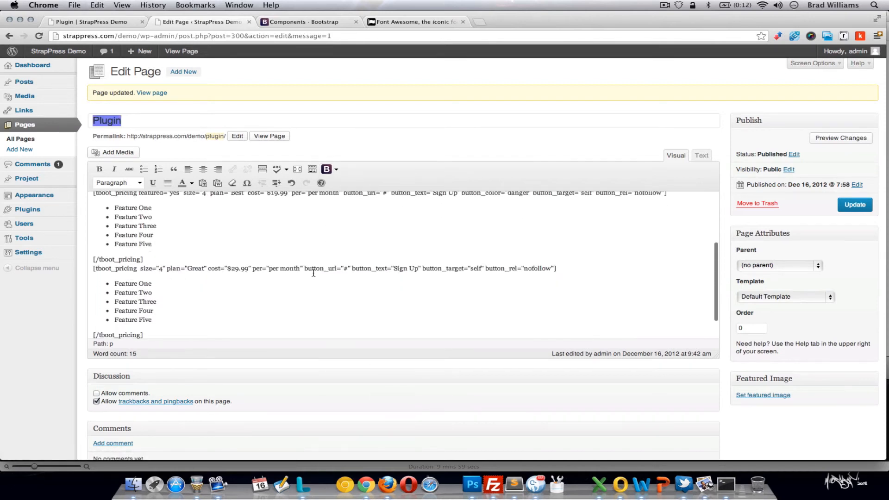
scroll(314, 273, "up", 5)
scroll(314, 273, "up", 2)
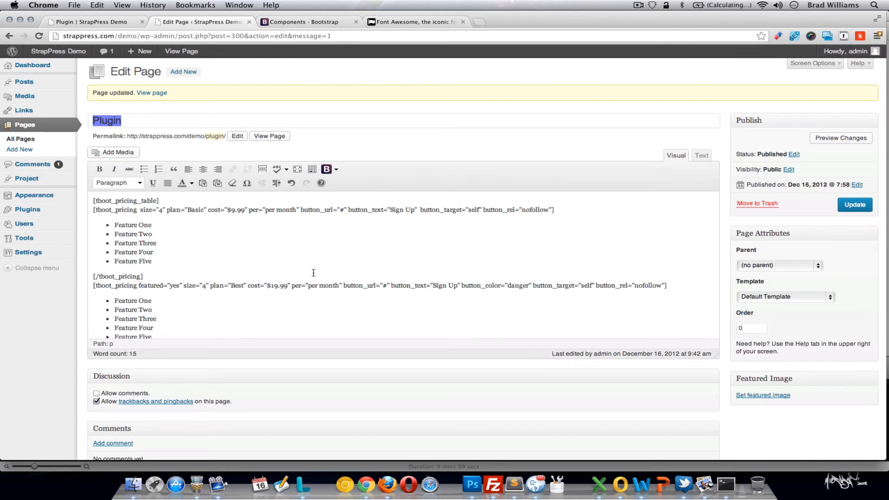
scroll(313, 273, "down", 1)
- Update the page and reload the live Plugin page to view the pricing table
left_click(855, 205)
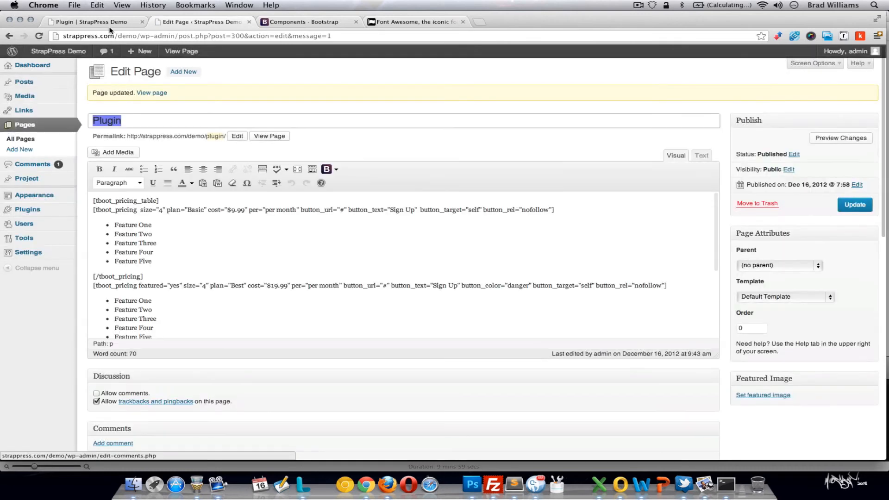
left_click(88, 22)
left_click(38, 37)
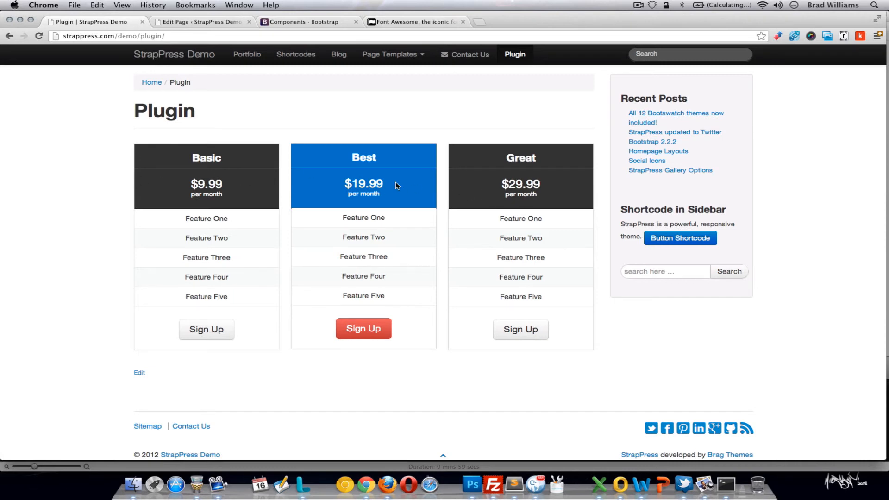
- Return to the page editor and examine the attributes and feature lists of the Basic, Best and Great pricing plans
left_click(196, 22)
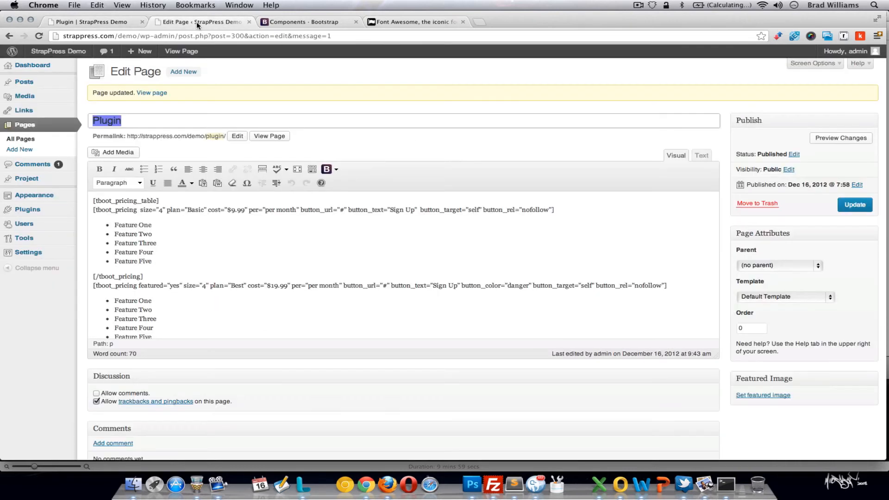
scroll(222, 271, "down", 1)
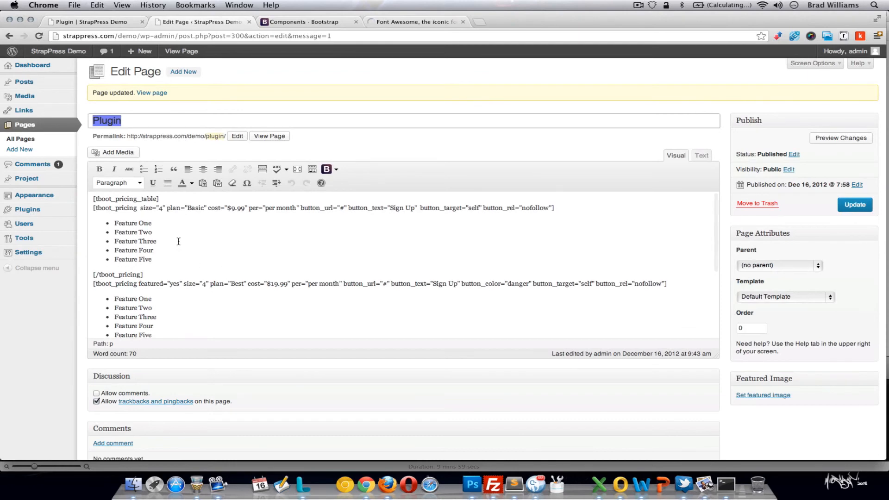
scroll(178, 241, "up", 1)
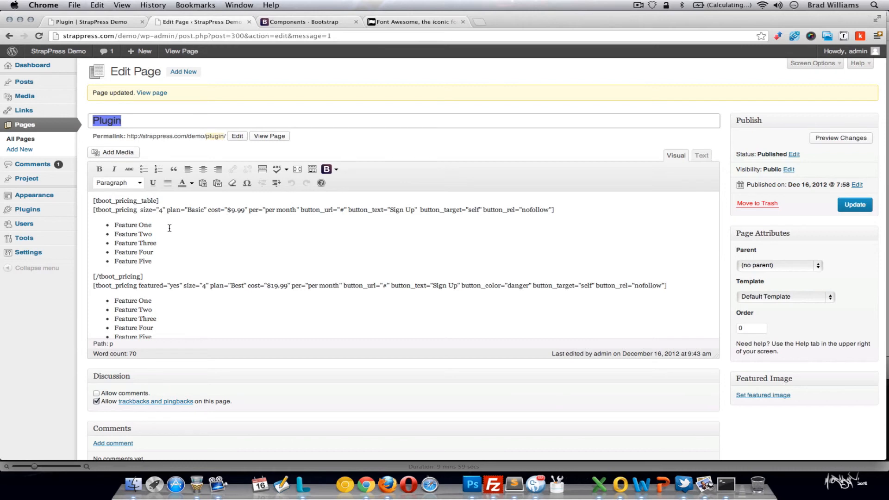
scroll(186, 242, "down", 5)
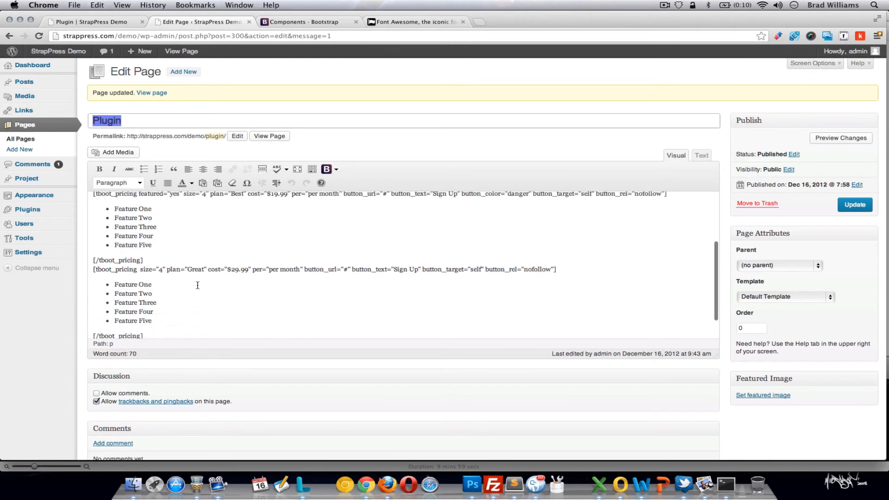
scroll(177, 283, "down", 3)
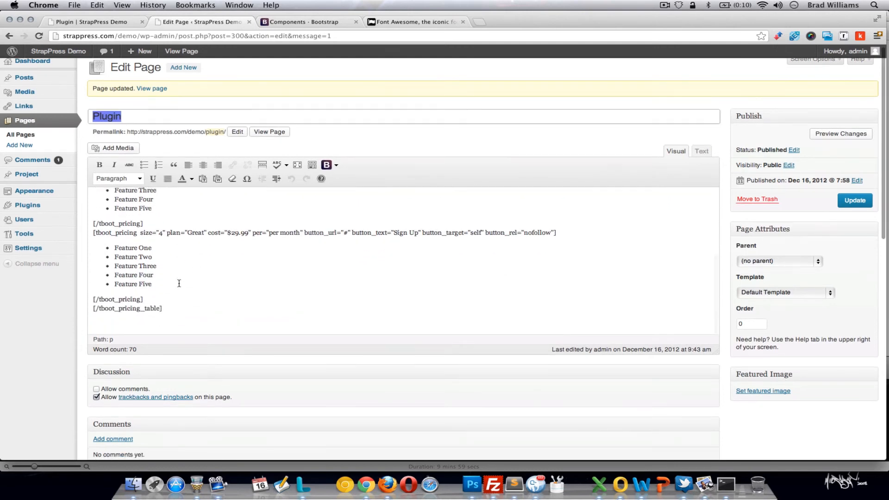
scroll(179, 283, "up", 4)
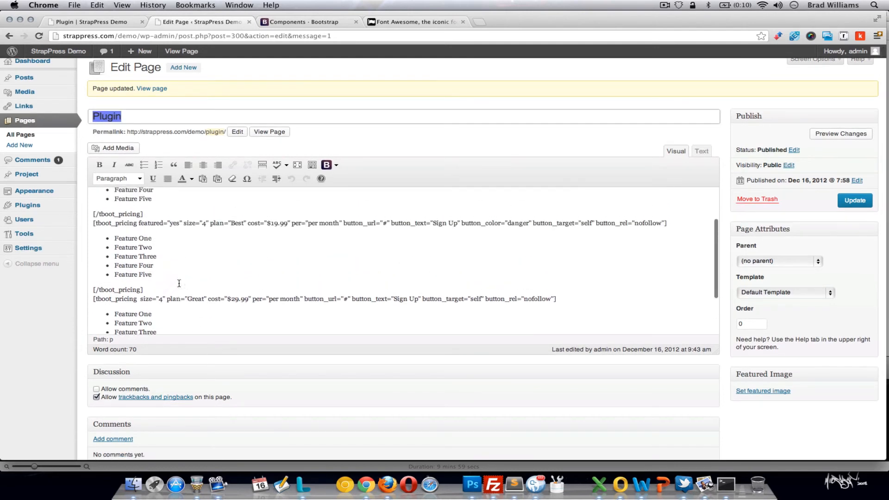
scroll(179, 283, "up", 5)
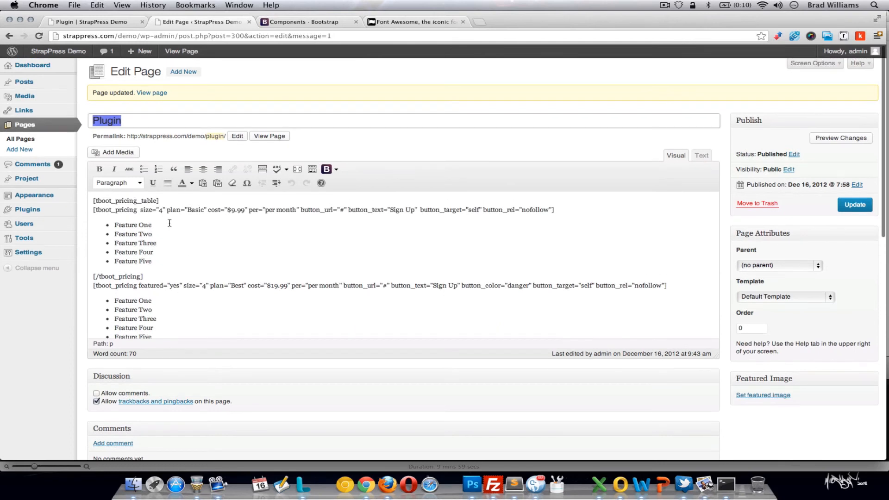
- Set the size attribute to "8" for the Basic plan and to "2" for the Best and Great plans
left_click(163, 210)
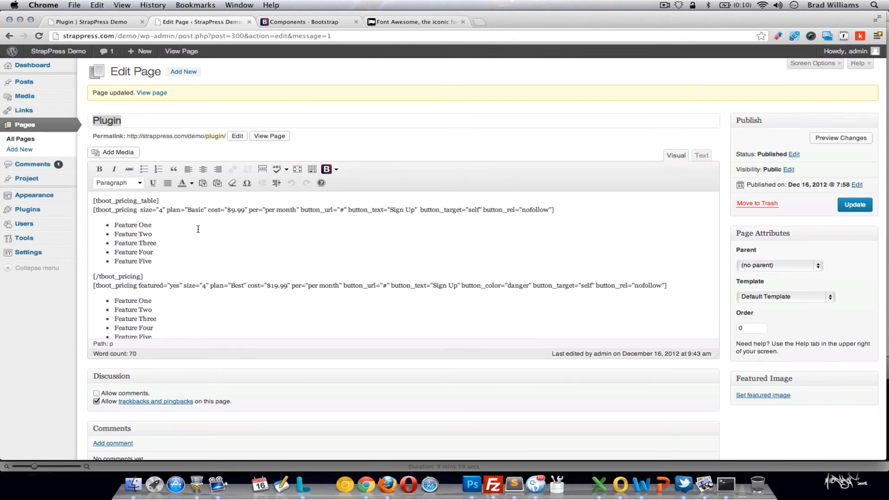
key("BackSpace")
type("8")
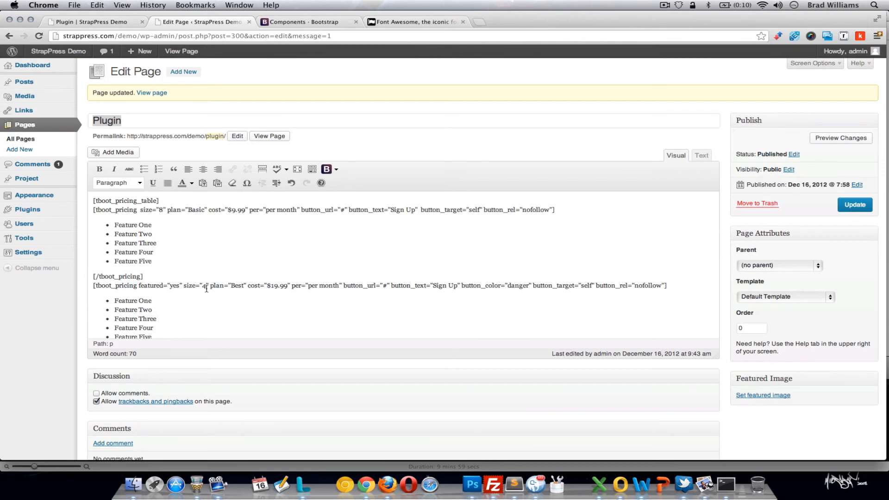
scroll(192, 324, "down", 5)
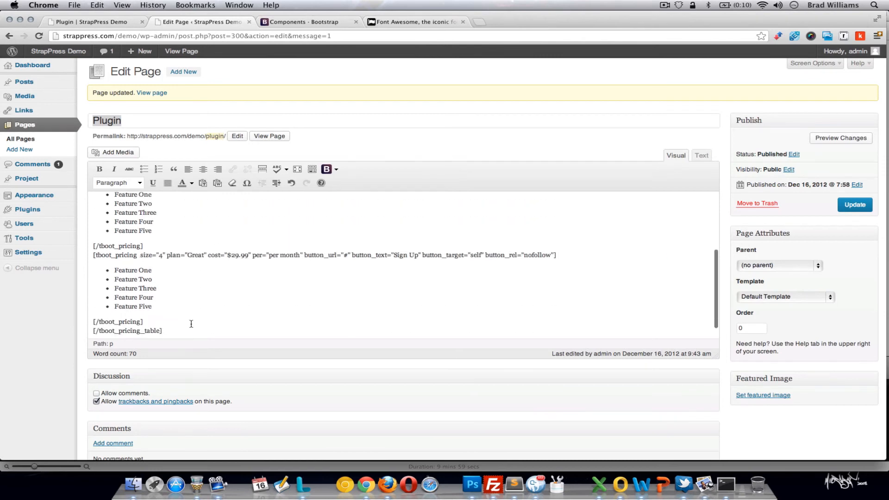
left_click(162, 254)
key("BackSpace")
type("2")
- Update the page and reload the live Plugin page to view the resized pricing columns
left_click(852, 207)
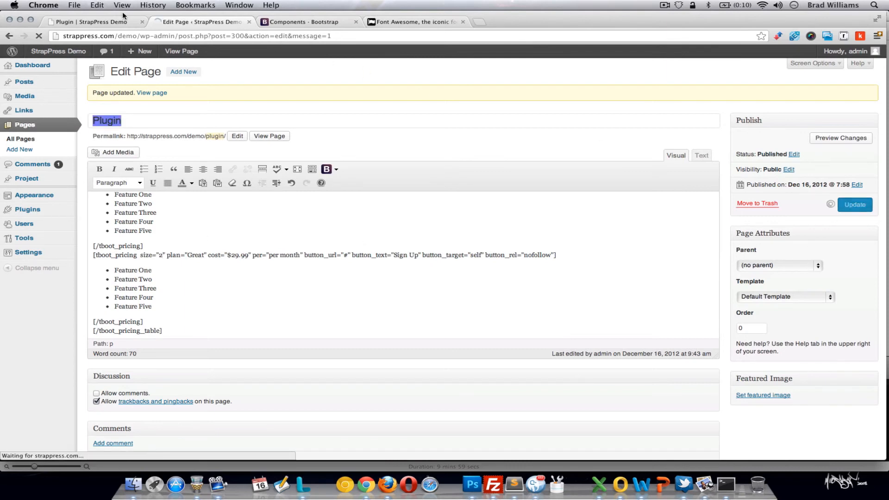
left_click(101, 23)
left_click(39, 36)
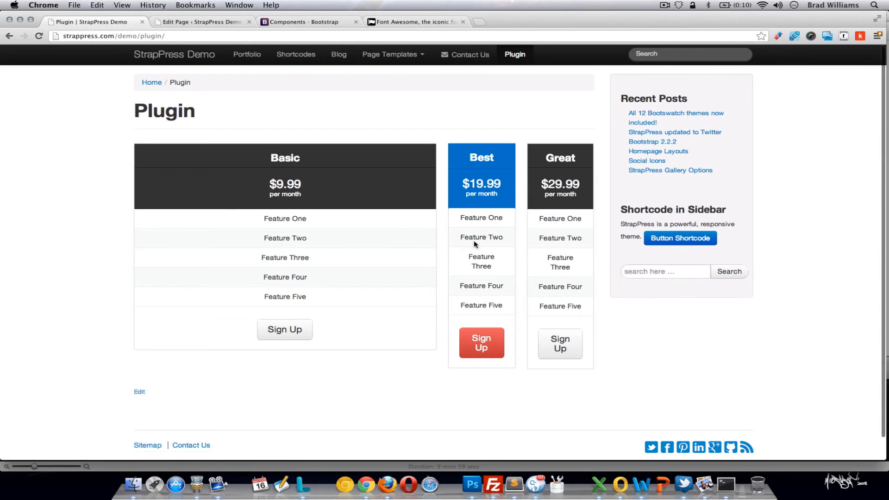
- Return to the page editor and set the size attribute of the Basic, Best and Great plans to "4"
left_click(197, 21)
left_click(162, 211)
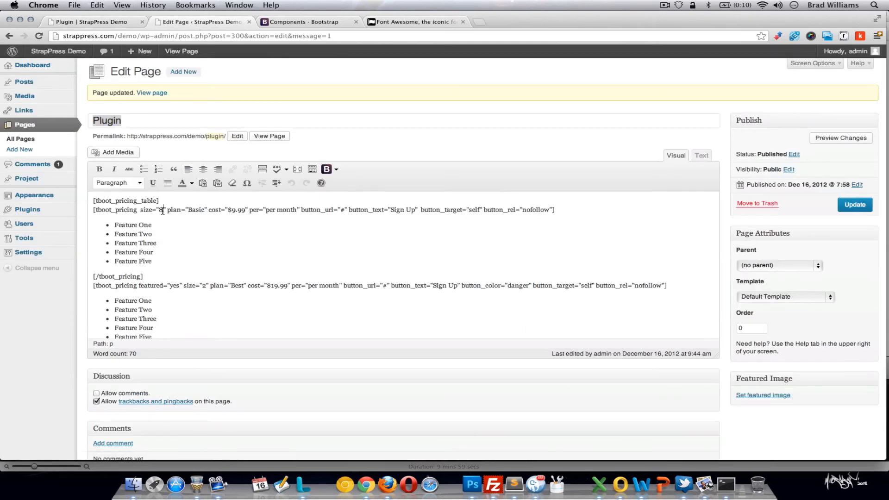
key("BackSpace")
type("4")
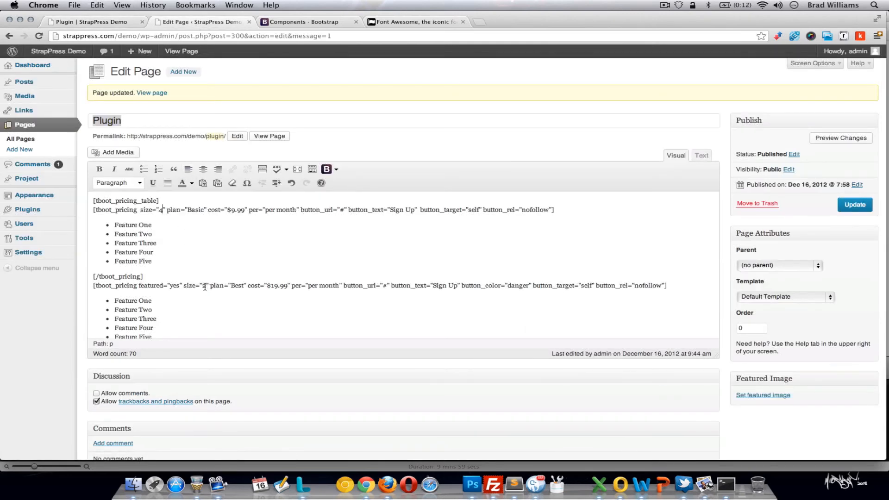
scroll(185, 278, "down", 5)
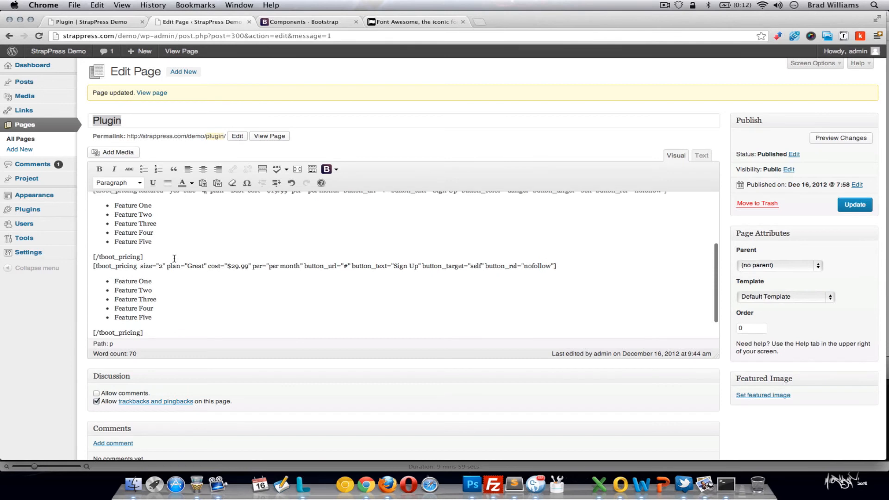
key("BackSpace")
type("4")
scroll(234, 256, "up", 5)
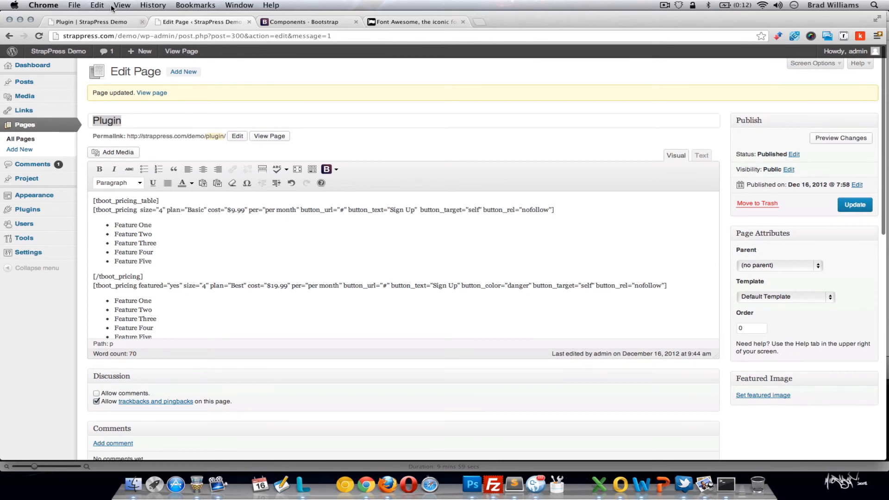
- Update the page, check the equal-width pricing columns on the reloaded live page and return to the page editor
left_click(849, 200)
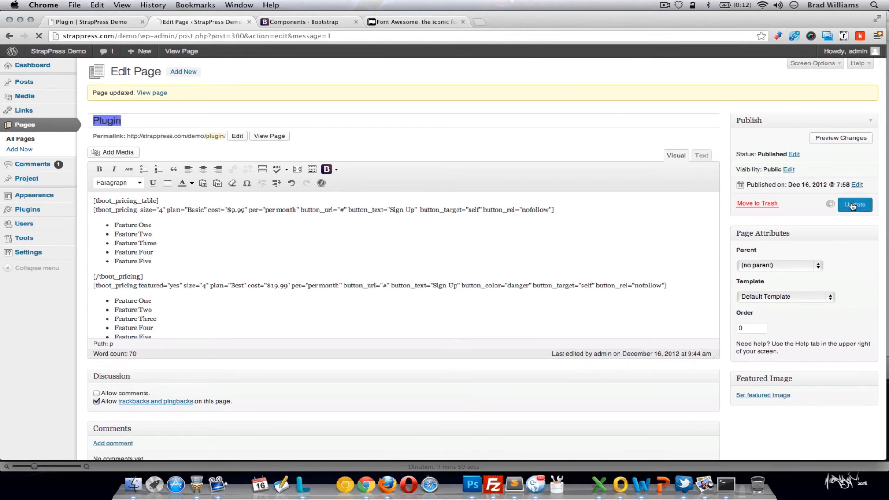
left_click(69, 22)
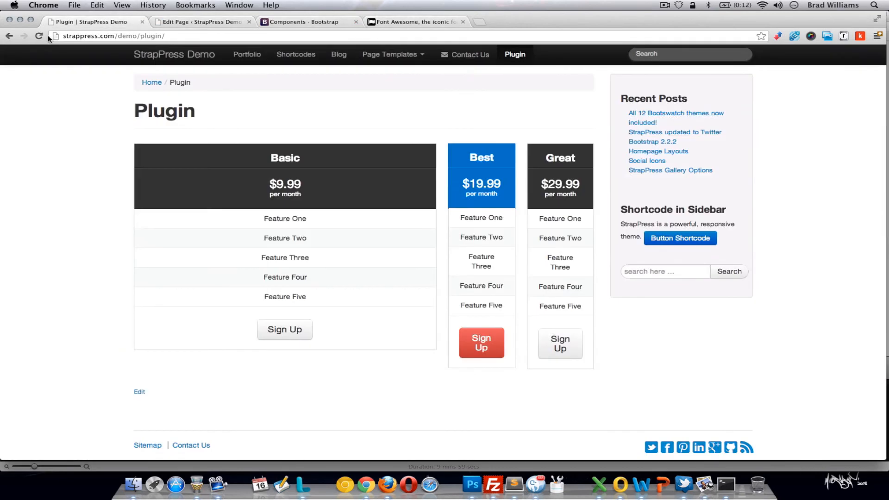
left_click(39, 36)
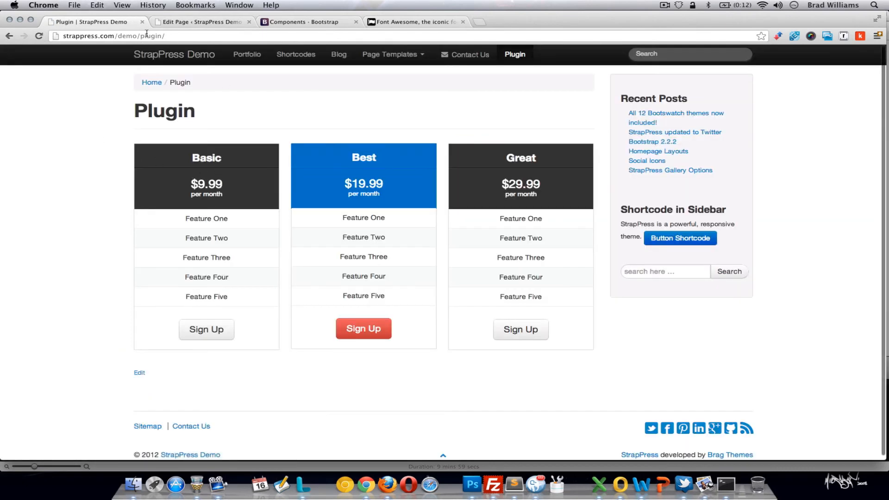
left_click(176, 24)
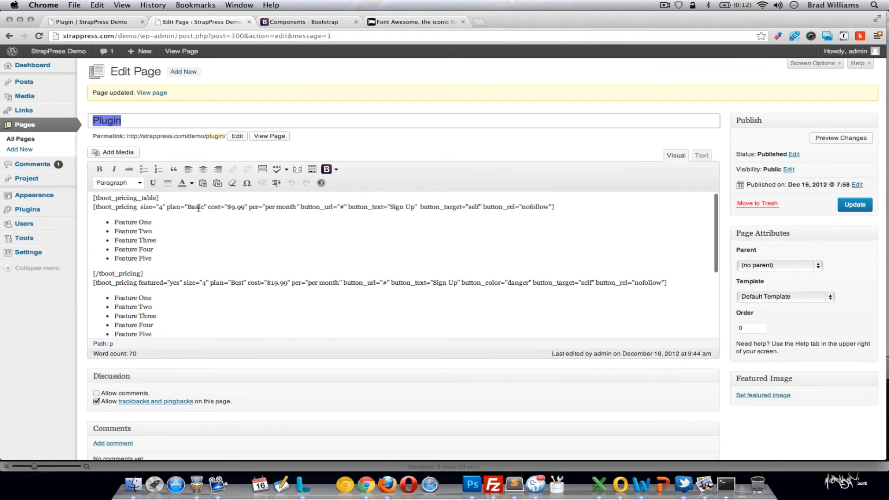
- Compare the Basic, Best and Great pricing shortcodes in the editor with the pricing columns on the live Plugin page
scroll(204, 260, "down", 2)
scroll(232, 269, "down", 1)
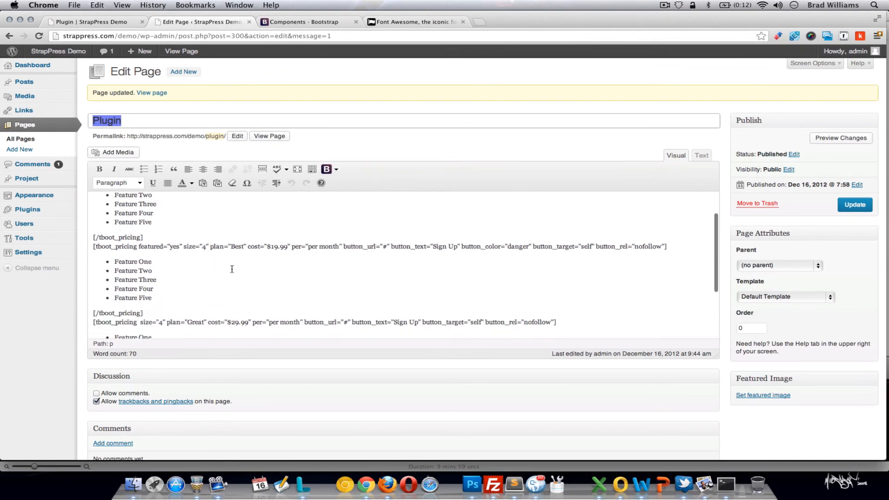
scroll(236, 289, "up", 3)
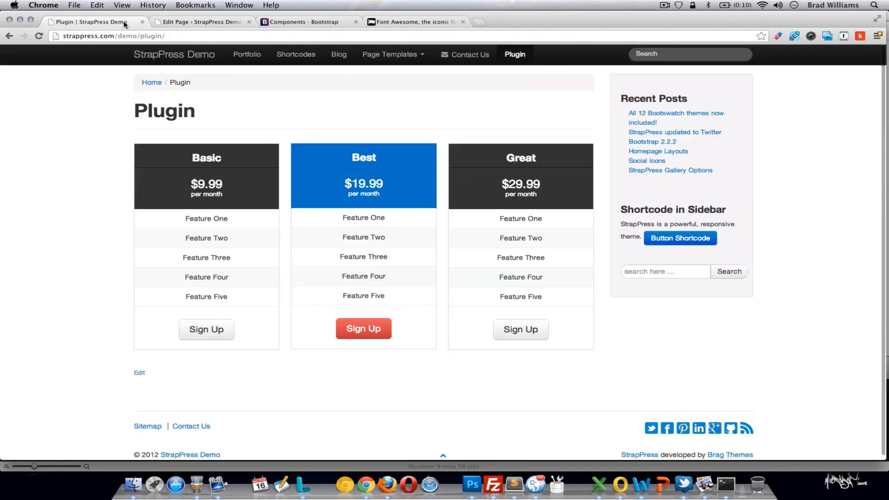
key("super+alt+Left")
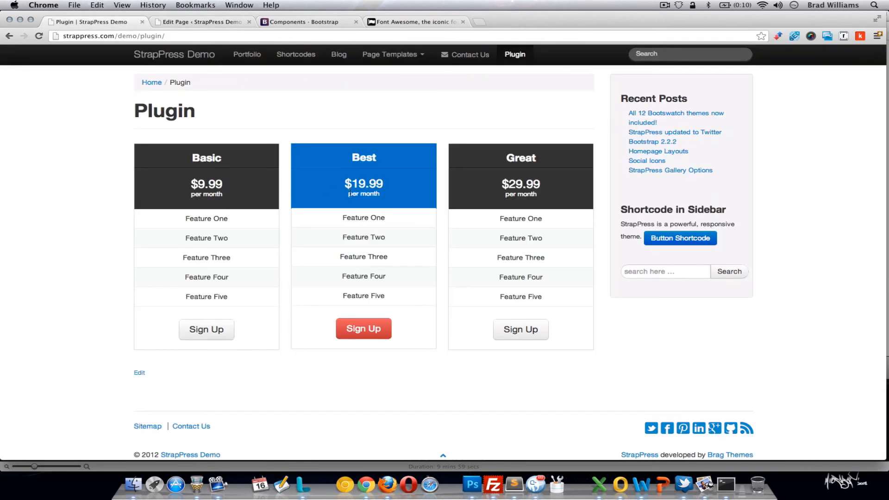
left_click(207, 22)
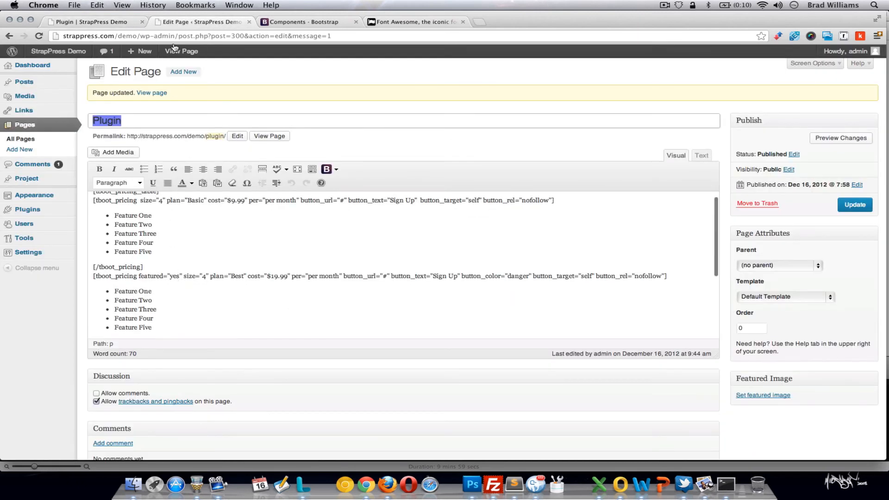
left_click(104, 25)
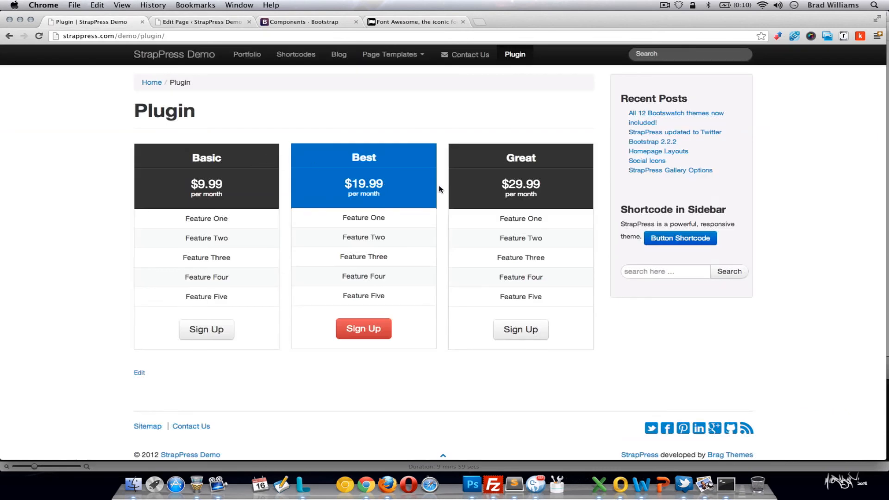
left_click(211, 23)
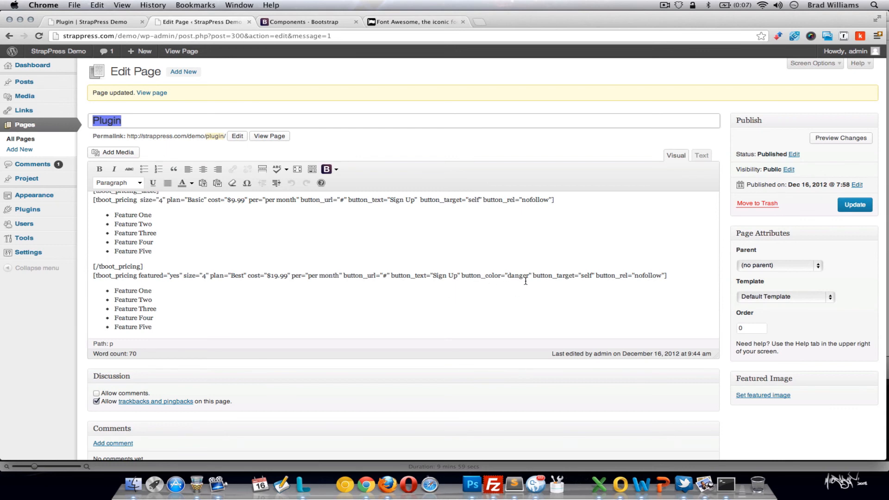
- Look up the default button styles in the Buttons section of Bootstrap's Base CSS documentation, and return to the page editor
left_click(286, 23)
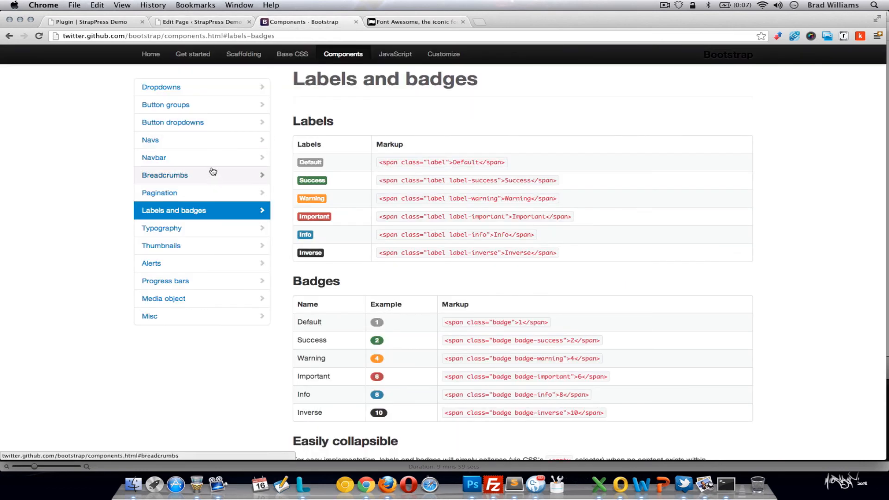
left_click(293, 53)
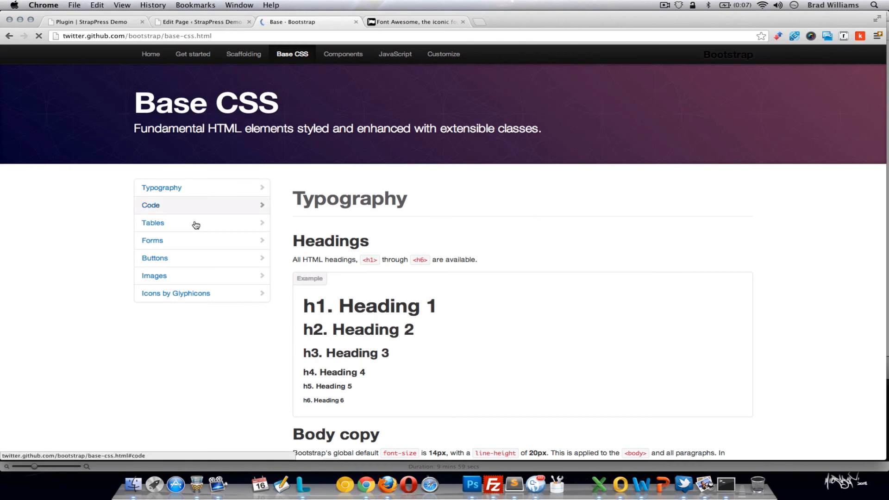
left_click(180, 258)
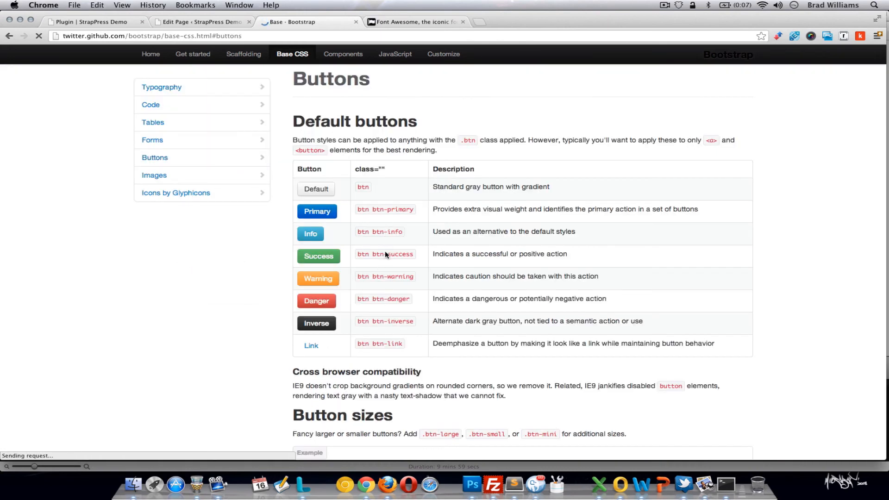
left_click(195, 23)
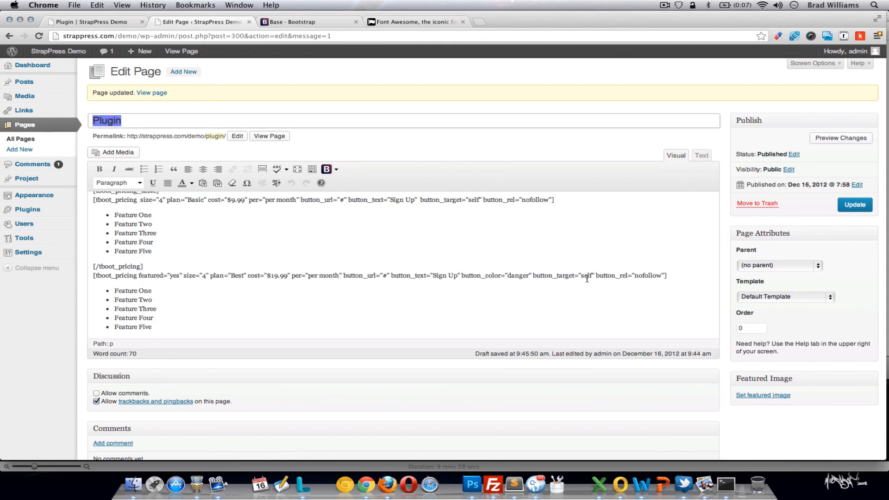
- Check the Best and Great plan shortcodes against the live pricing table and return to the page editor
scroll(582, 290, "down", 3)
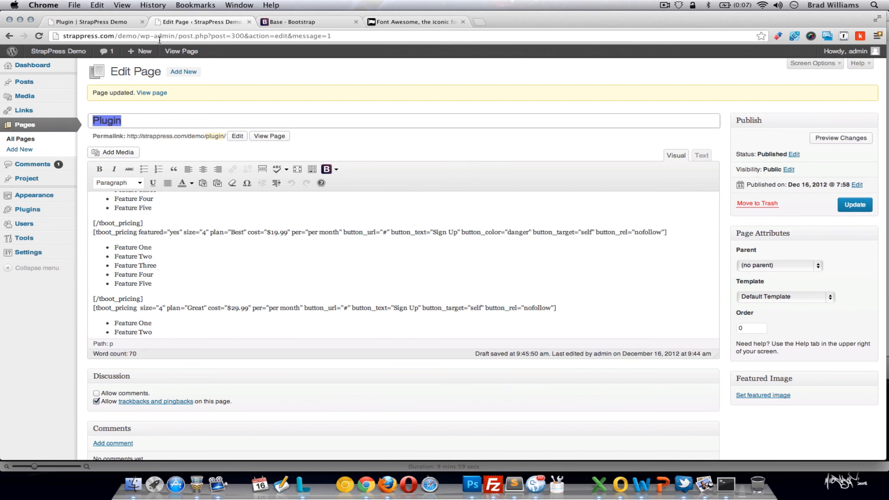
left_click(103, 21)
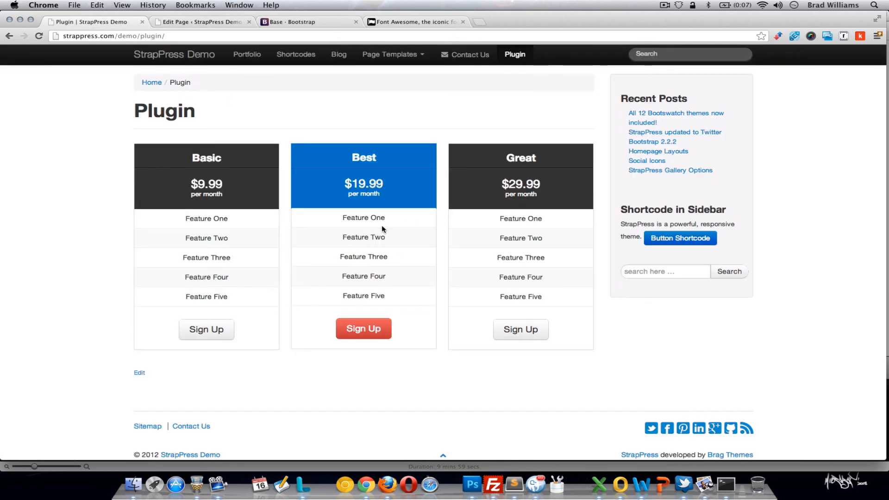
left_click(218, 22)
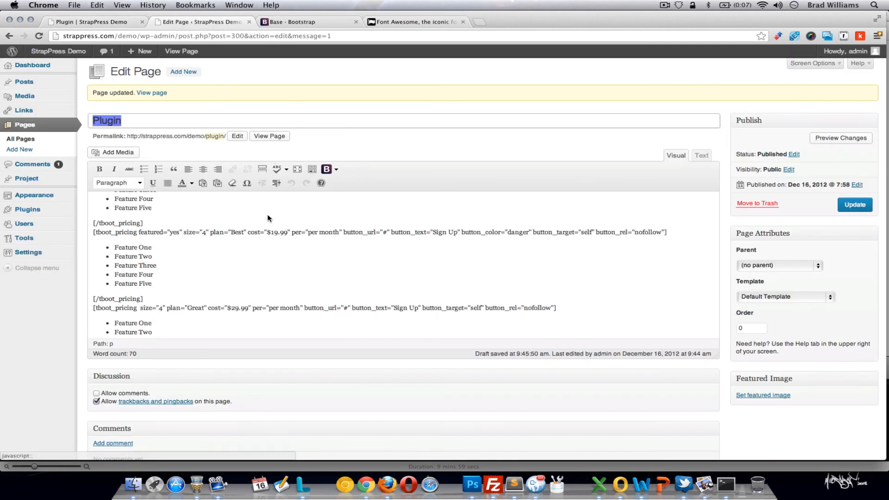
- Review the complete pricing table shortcode in the editor, from its opening tag through all three plans to its closing tag
scroll(246, 264, "down", 5)
scroll(245, 265, "up", 5)
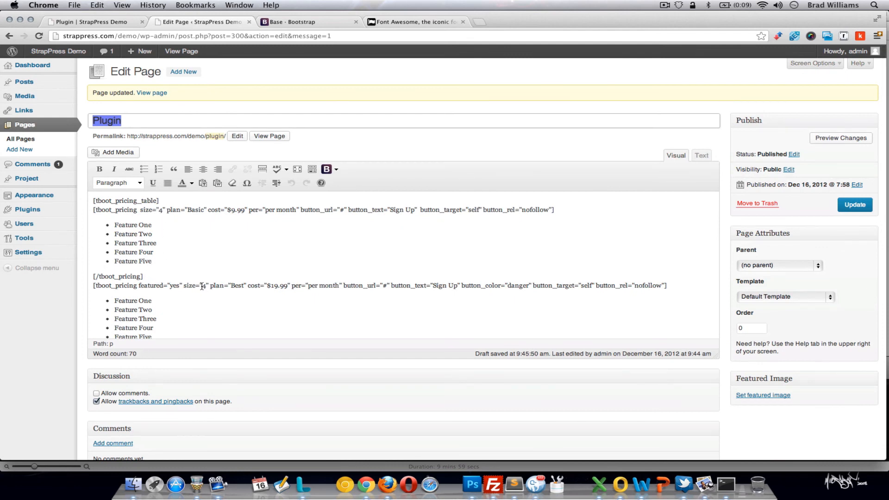
scroll(202, 286, "down", 3)
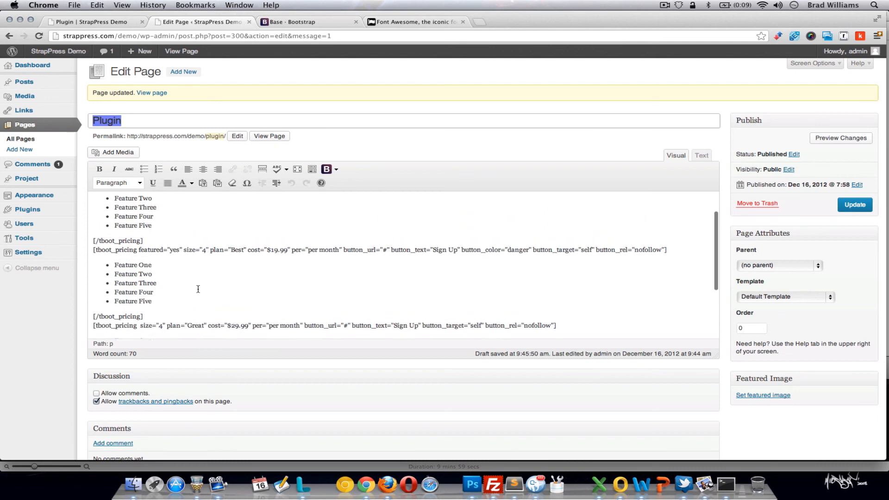
scroll(199, 289, "up", 3)
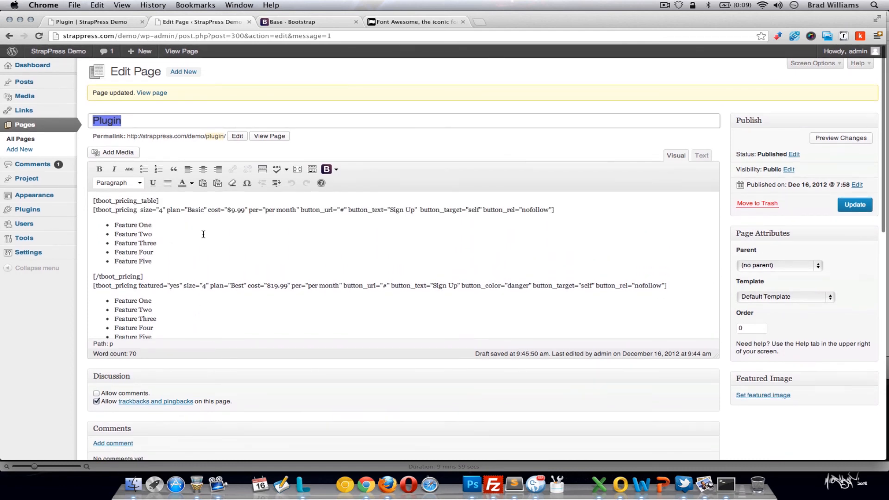
scroll(206, 287, "down", 2)
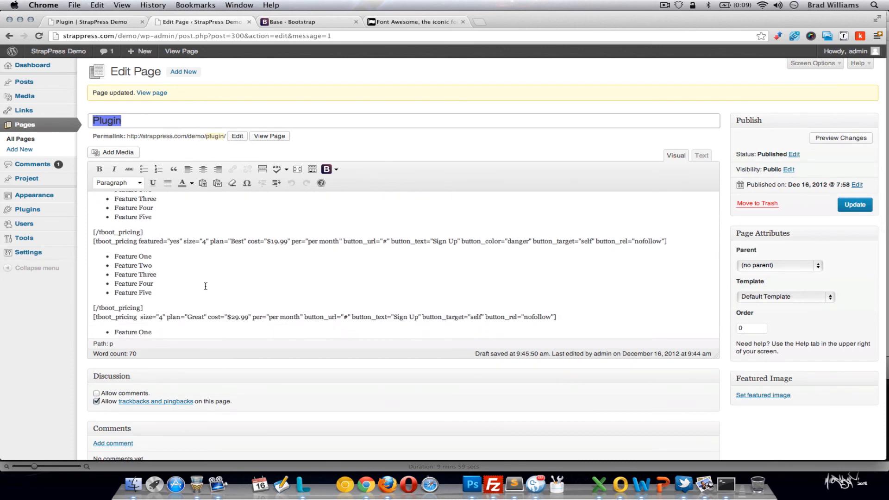
scroll(205, 286, "down", 3)
scroll(205, 286, "up", 5)
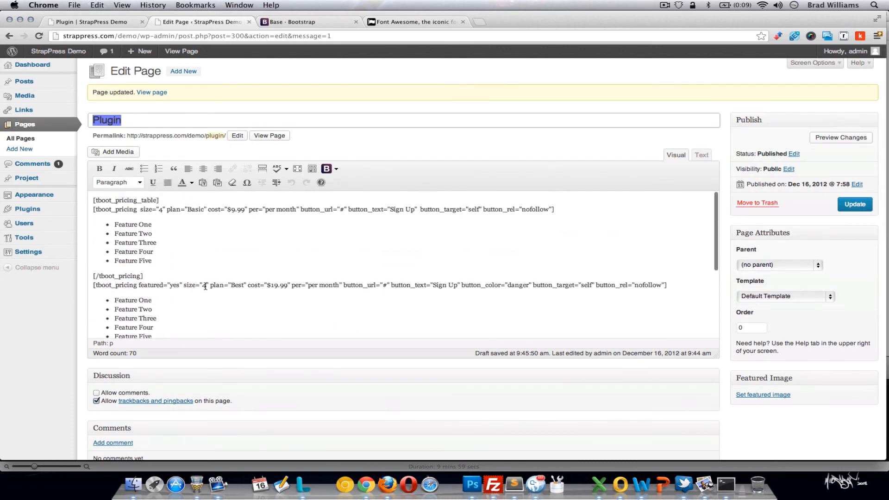
scroll(205, 287, "down", 5)
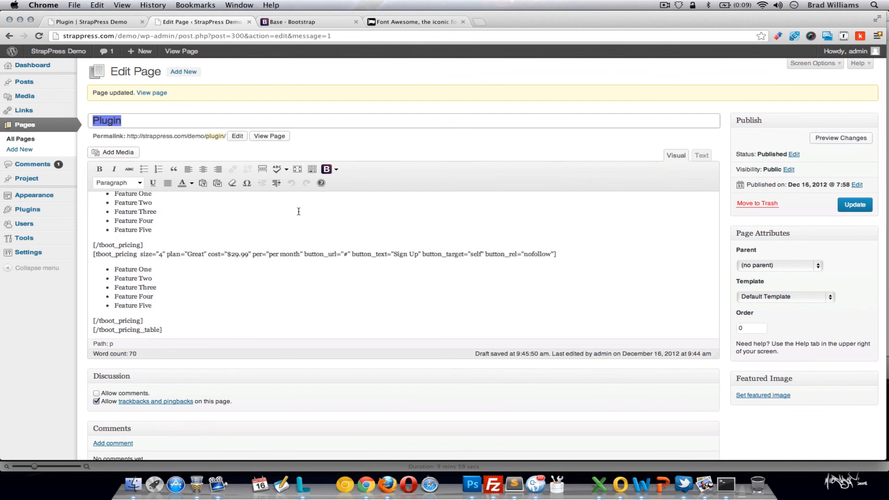
- Open the list of available Bootstrap shortcodes in the page editor
left_click(337, 170)
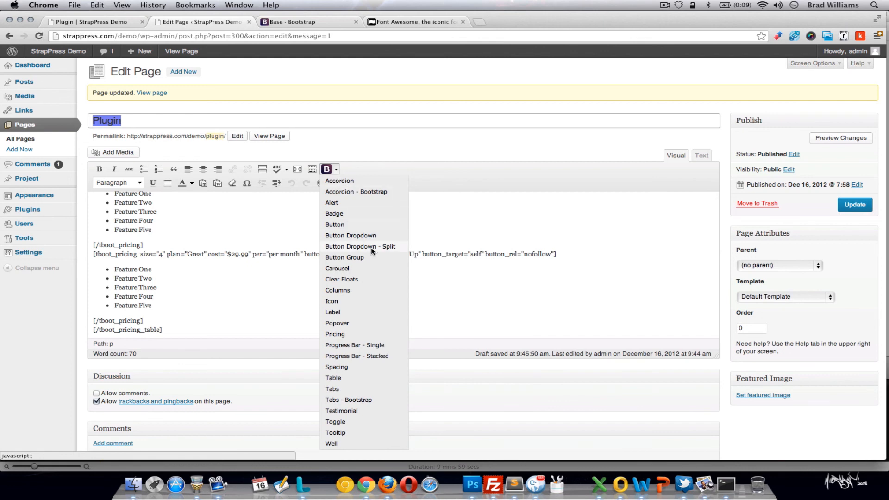